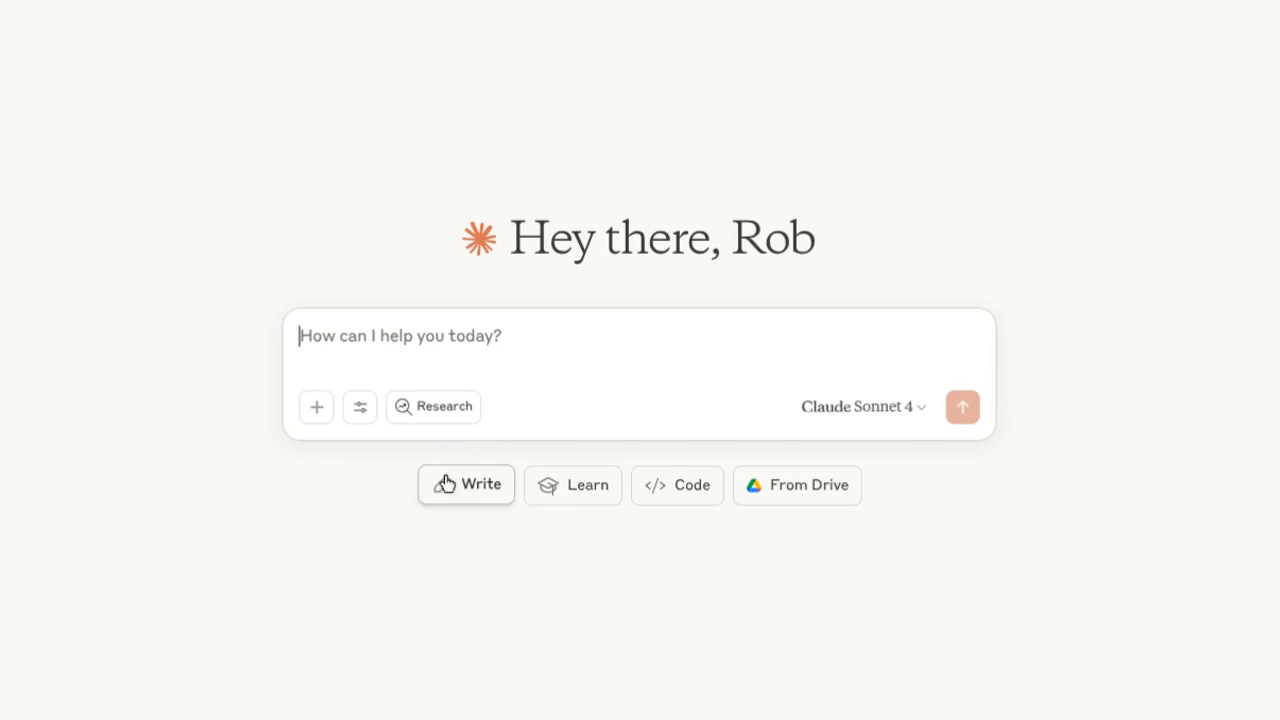
Attach MCC_Syllabus_Template_Fall2025 (2).docx and send it with the message "Here is the syllabus template for a college class I am teaching.".
click(319, 421)
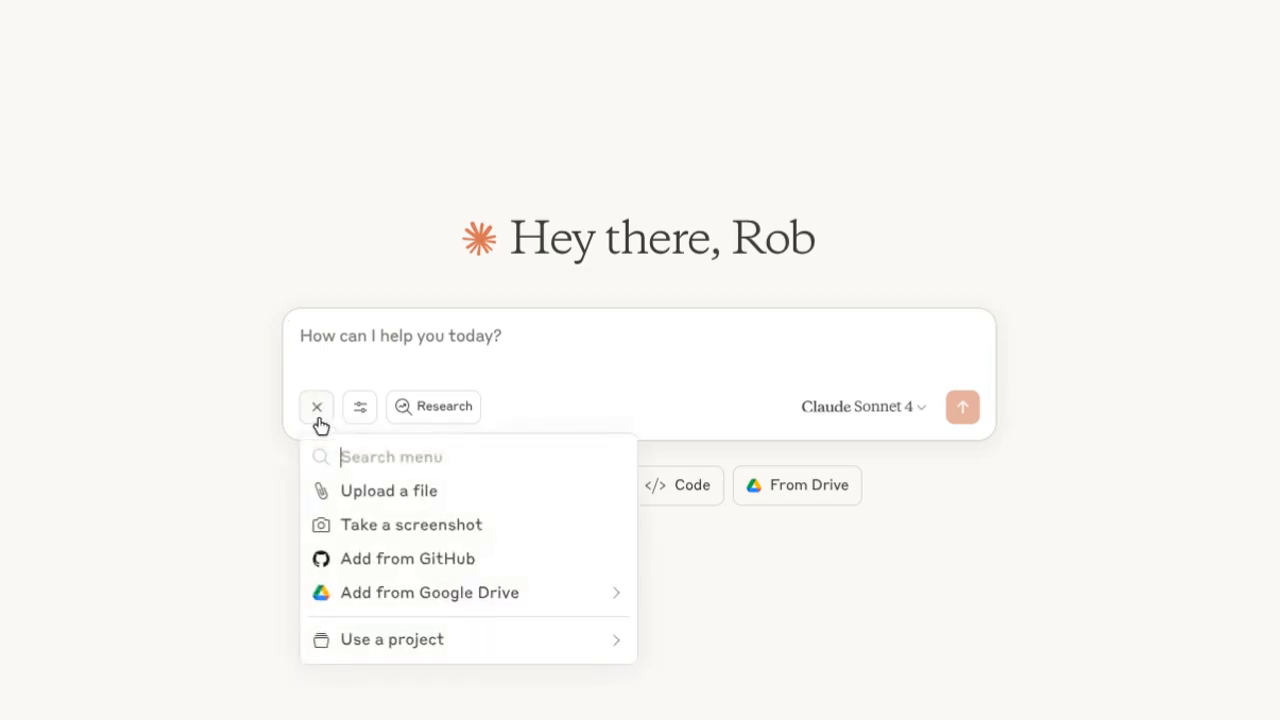
click(376, 499)
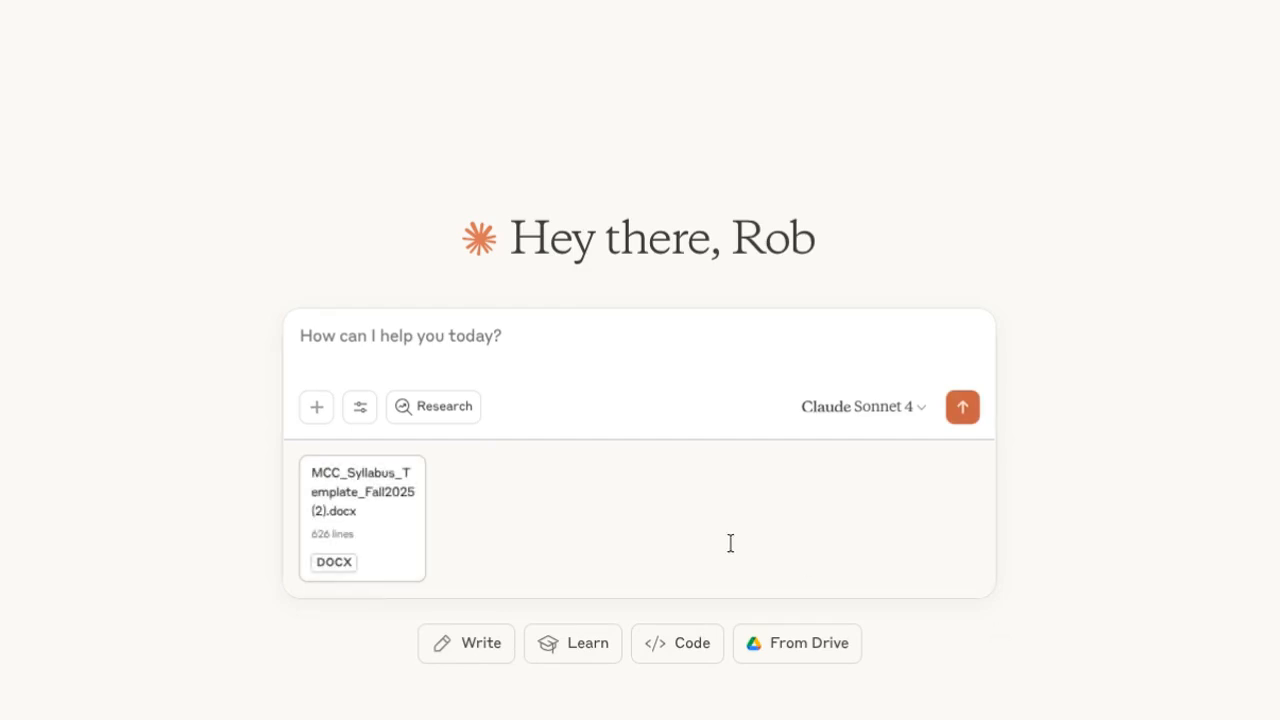
click(458, 354)
text(Here is the syllabus template for a college class I am teaching.)
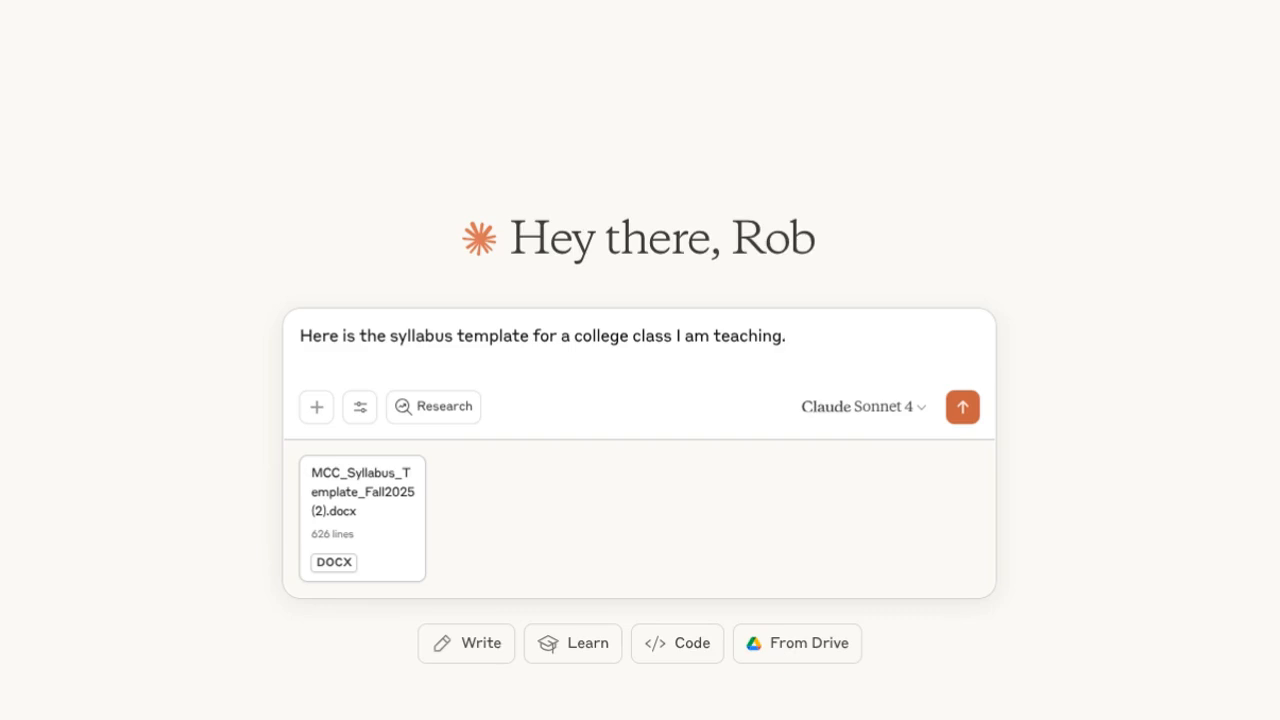
key(Return)
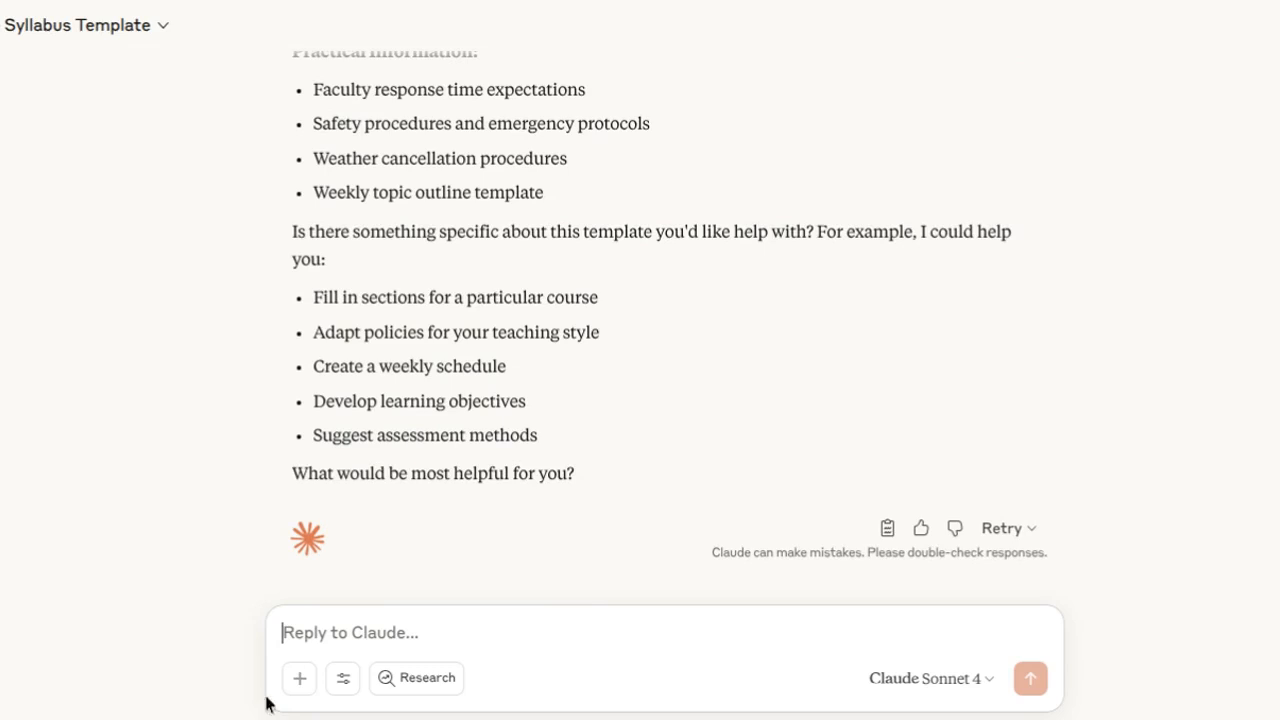
Attach the policy PDF and send it with the message "This is the substantive interaction policy the college uses.".
click(302, 686)
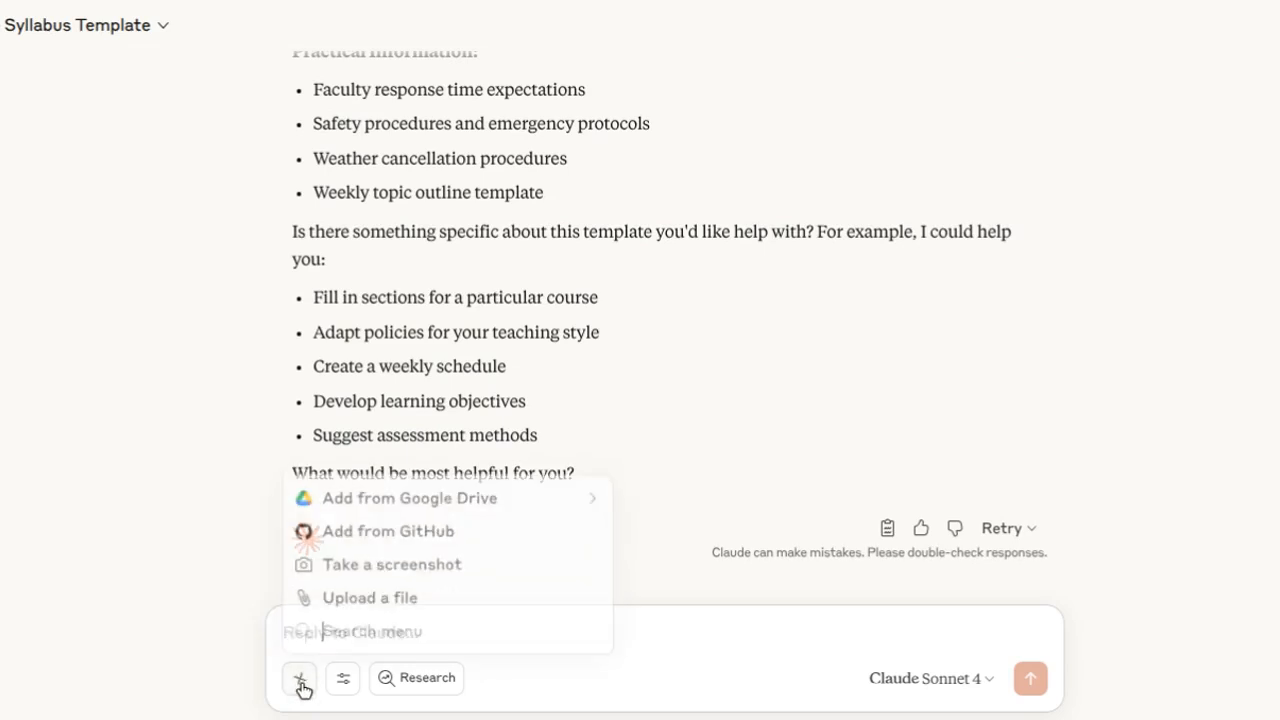
click(380, 596)
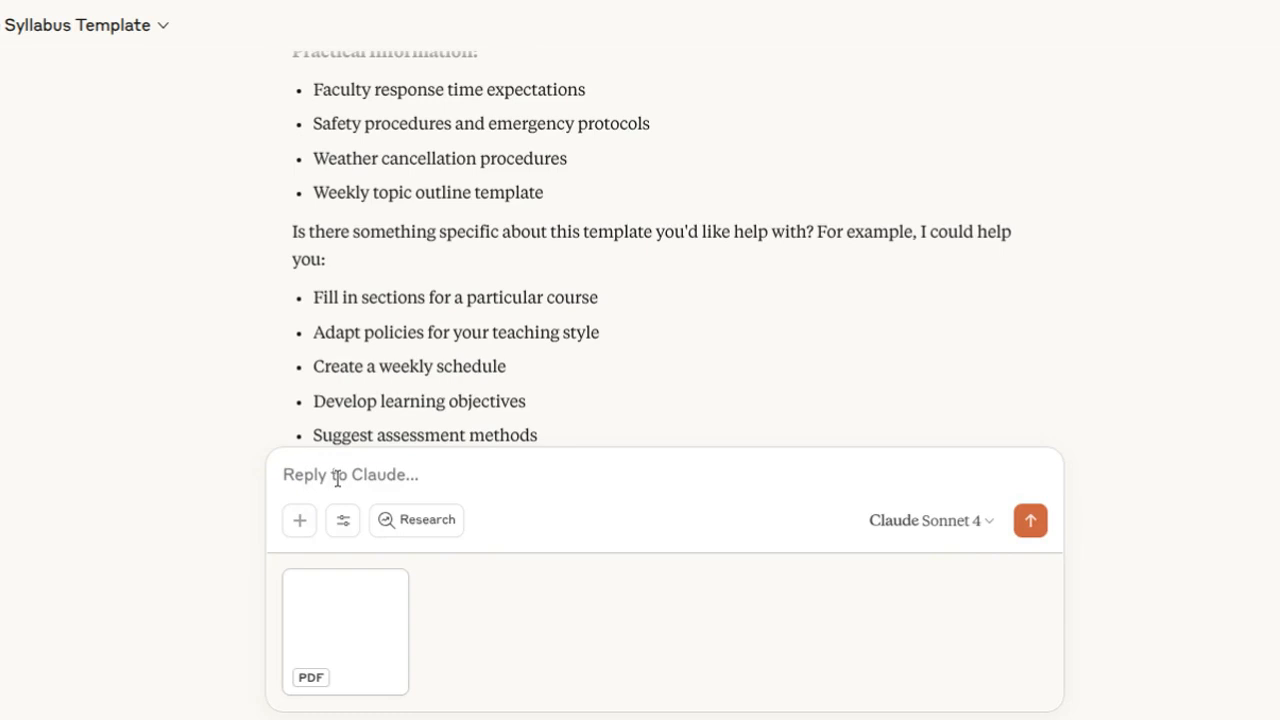
click(338, 478)
text(This is the)
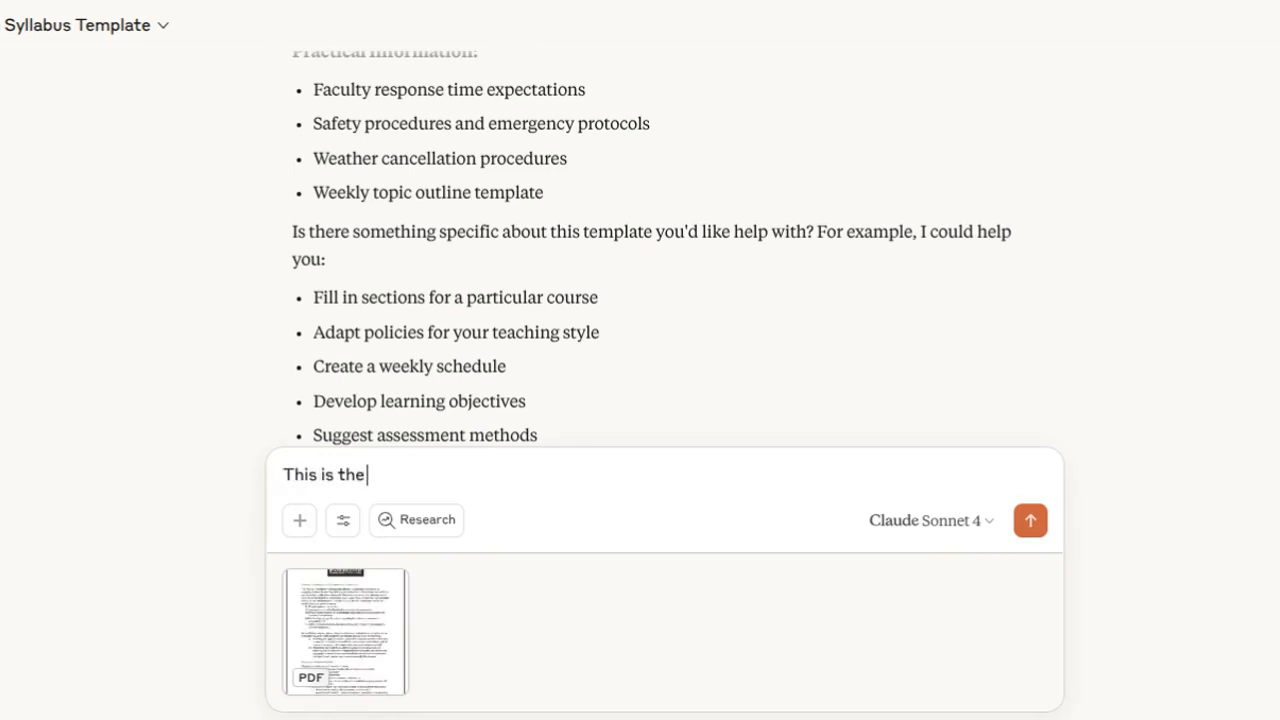
text( substanti)
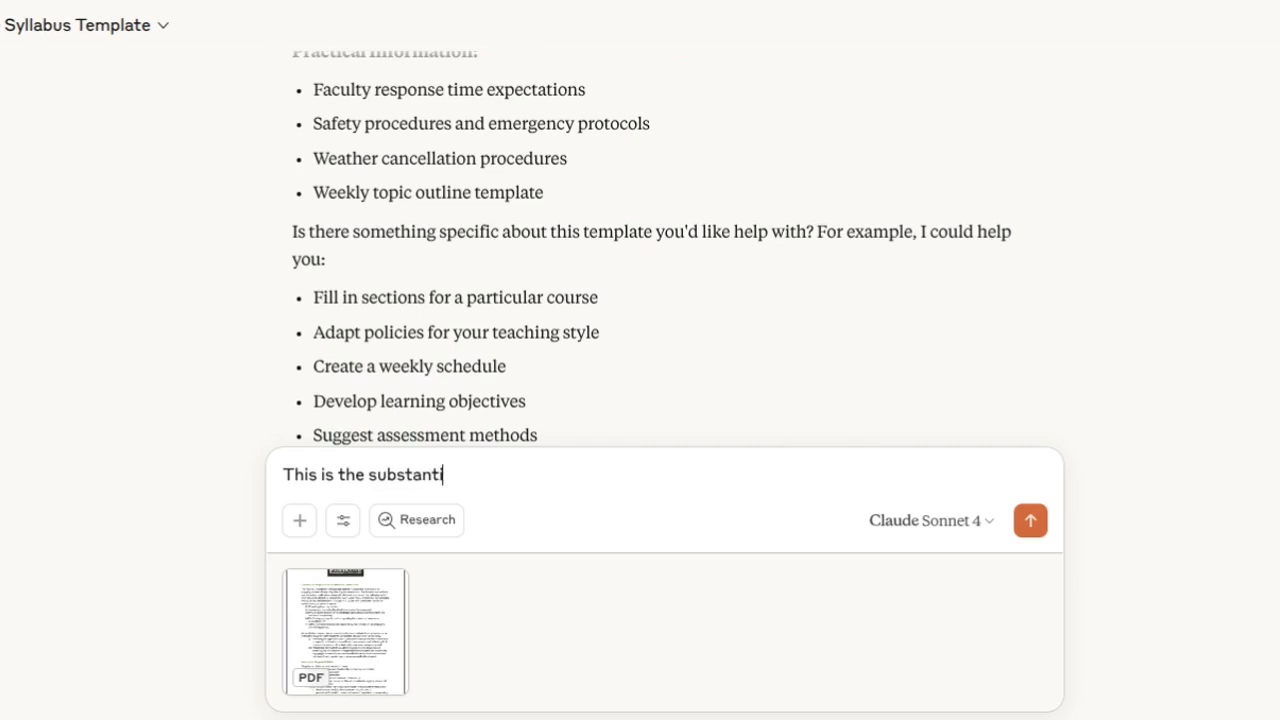
text(ve interac)
key(BackSpace)
text(ction)
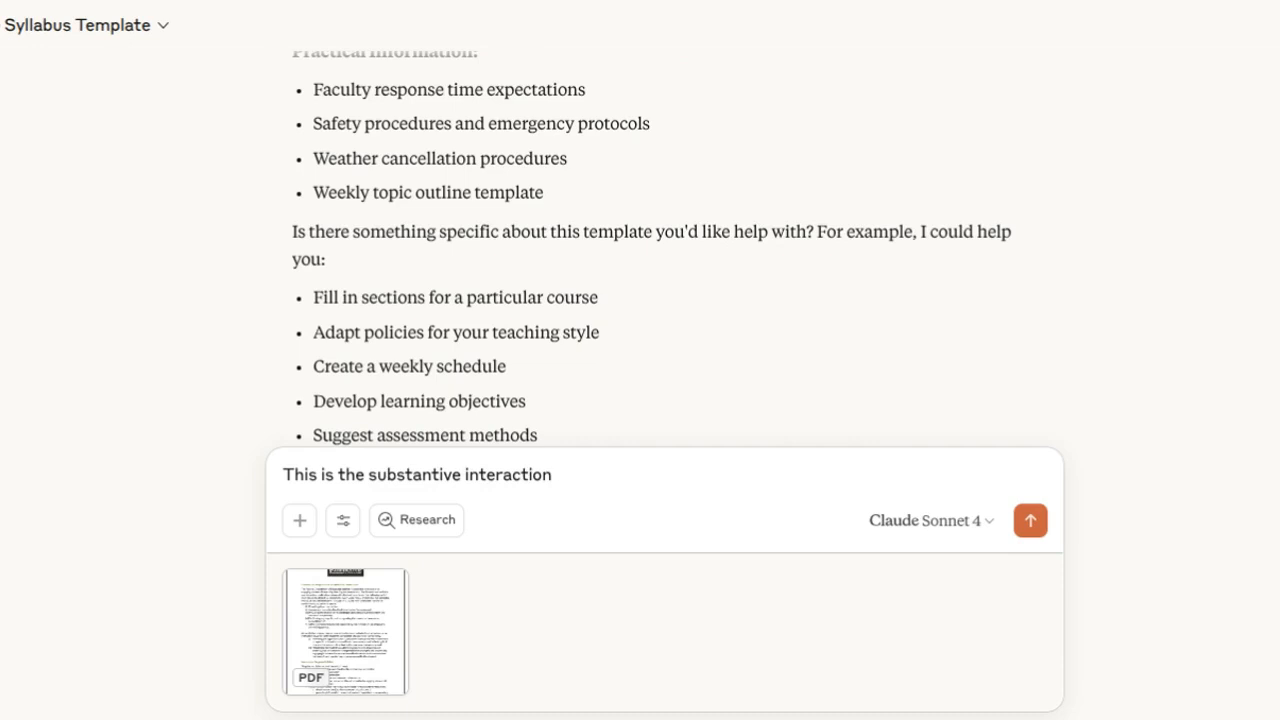
text( policy the college uses.)
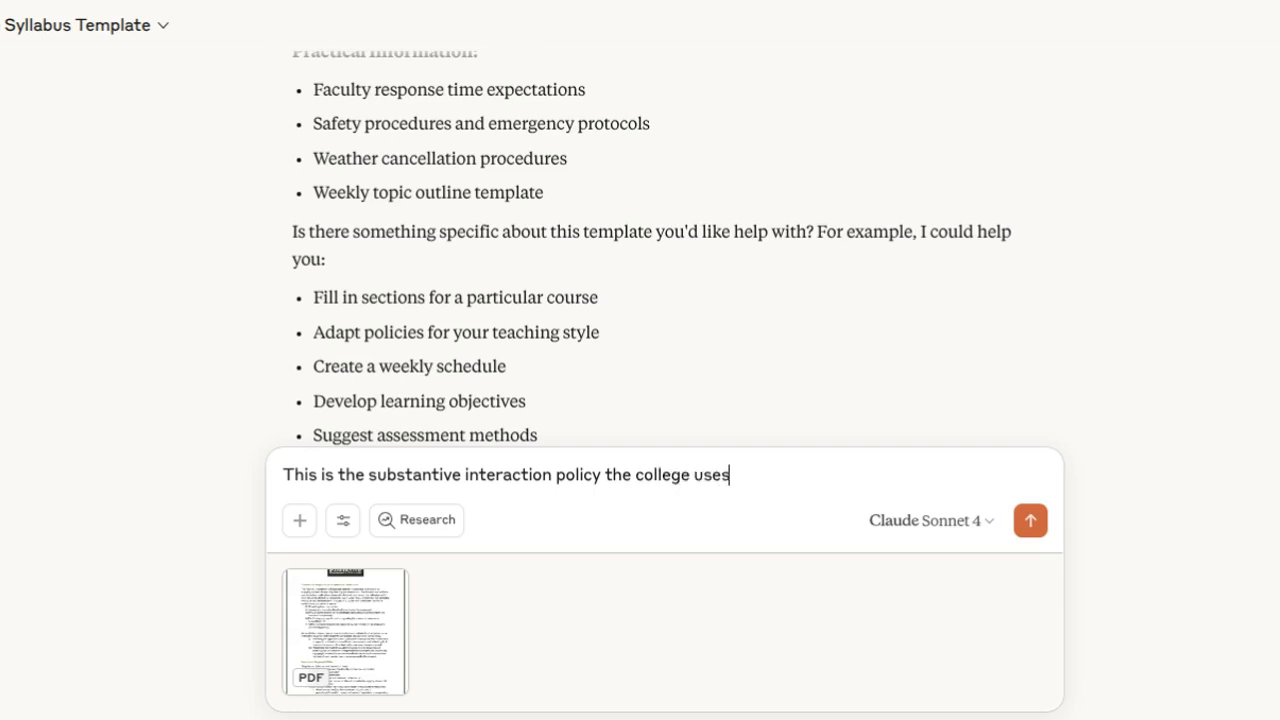
key(Return)
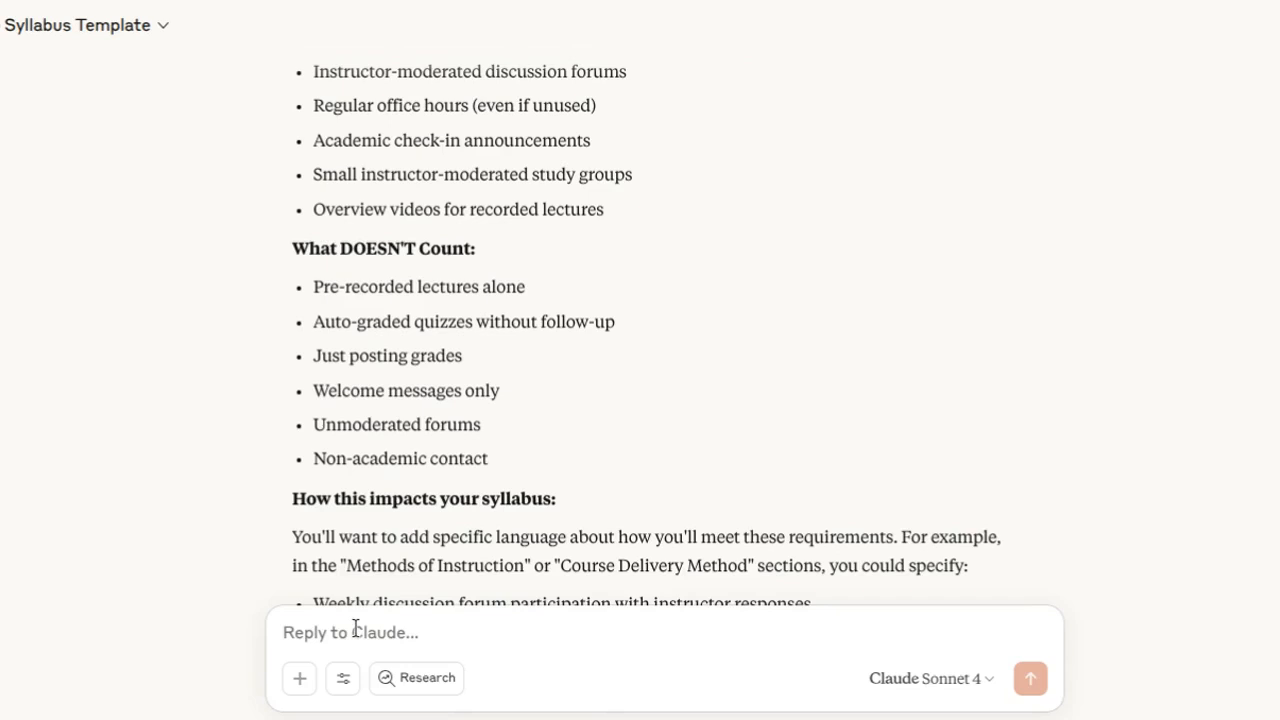
Send "Here is the catalog description for the class I am teaching." followed by the copied creative nonfiction course description.
text(Here is the )
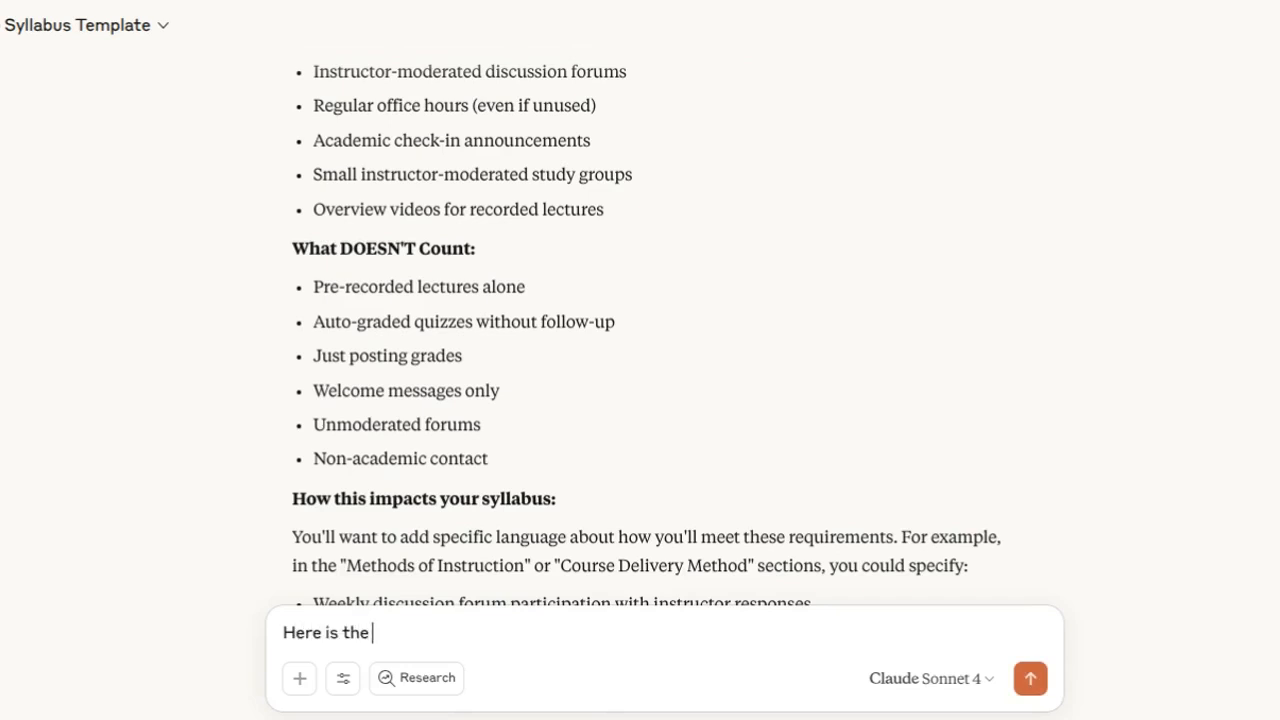
text(catalog c)
text(escripti)
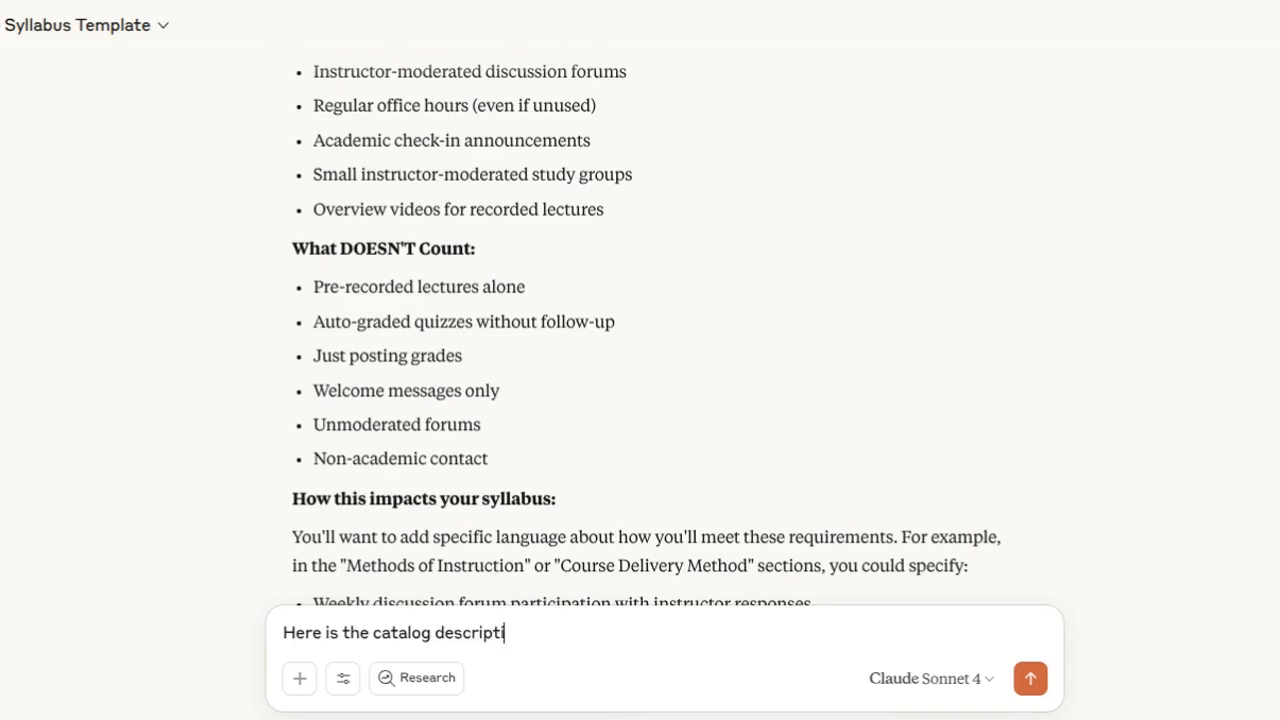
text(on for the class)
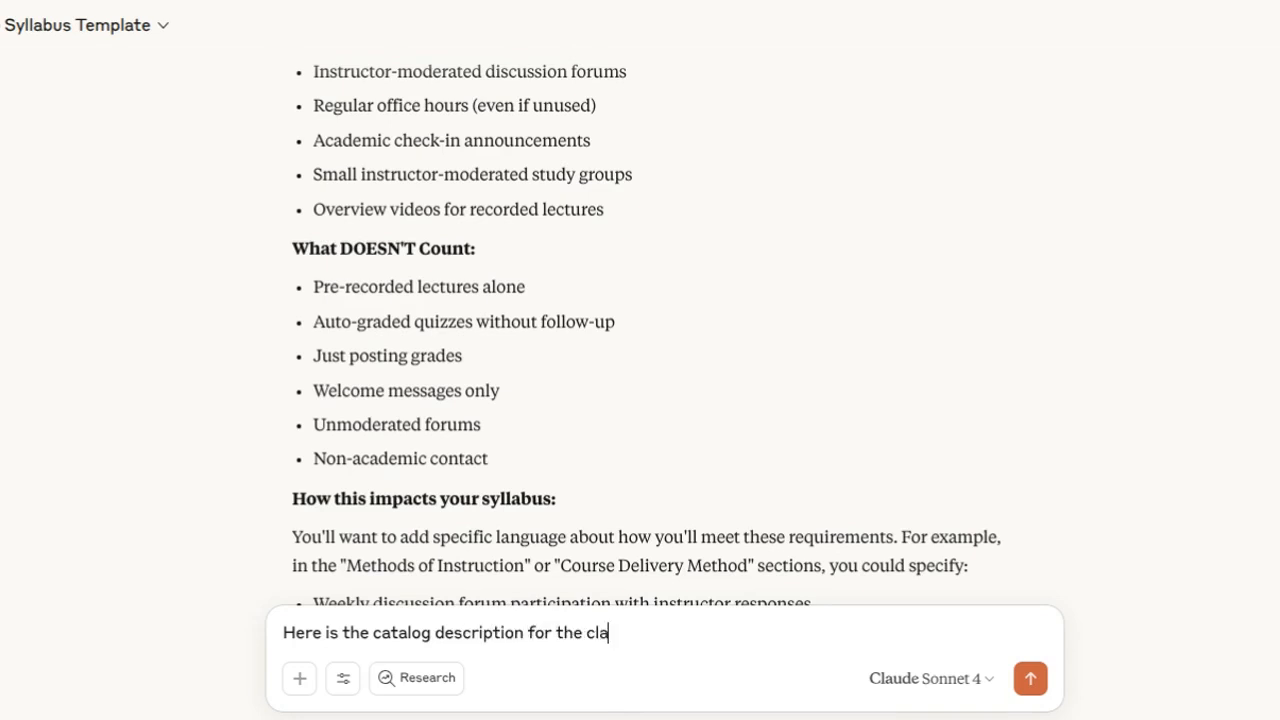
key(BackSpace)
key(BackSpace)
text(ss I am teaching)
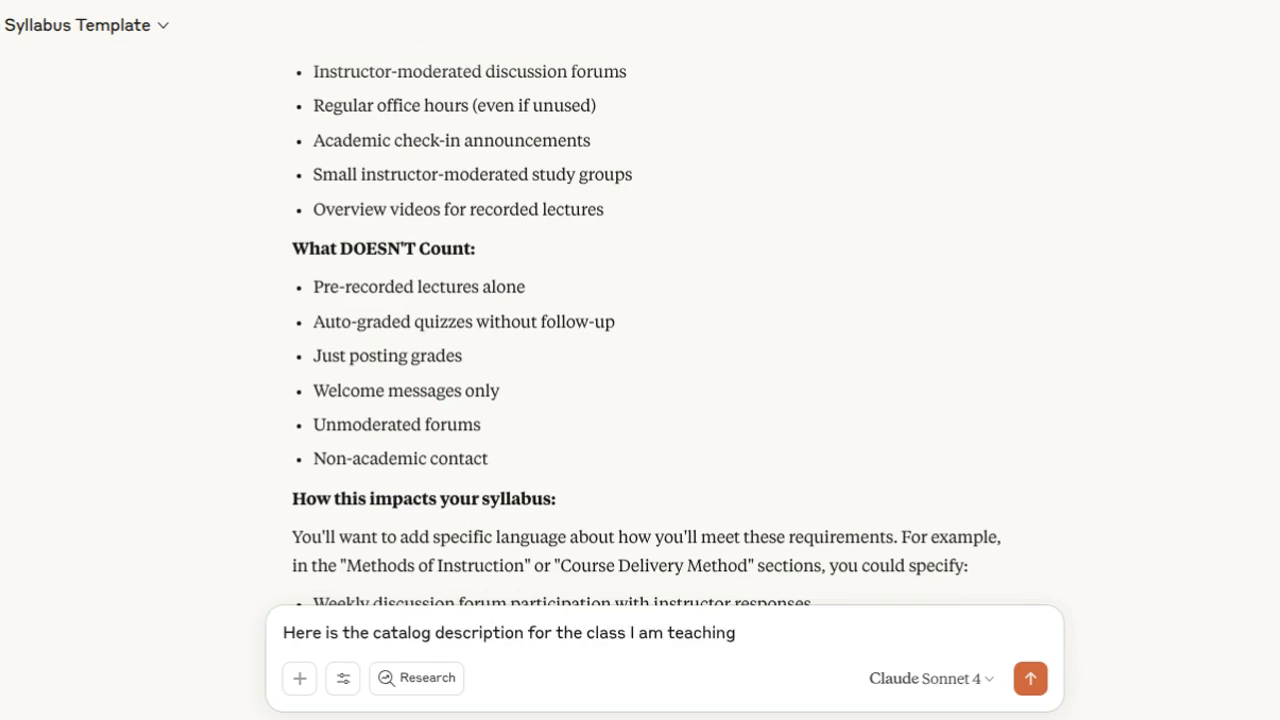
text(.)
key(shift+Return)
text(Course description: In this course students are introduced to the fourth genre of writing, creative nonfiction. Students learn to incorporate the techniques of fiction such as scenes, dialog, descriptions and conflict/resolution into original pieces of nonfiction. Drawing on course readings for essay models and idea development, students produce creative nonfiction works such as the personal essay, the memoir, nature and science writing and literary journalism. Peer review and instructor feedback constitute a significant component of the course. Prerequisite: ENGL110XM or ENGL110M. (Fulfills English or Humanities requirement))
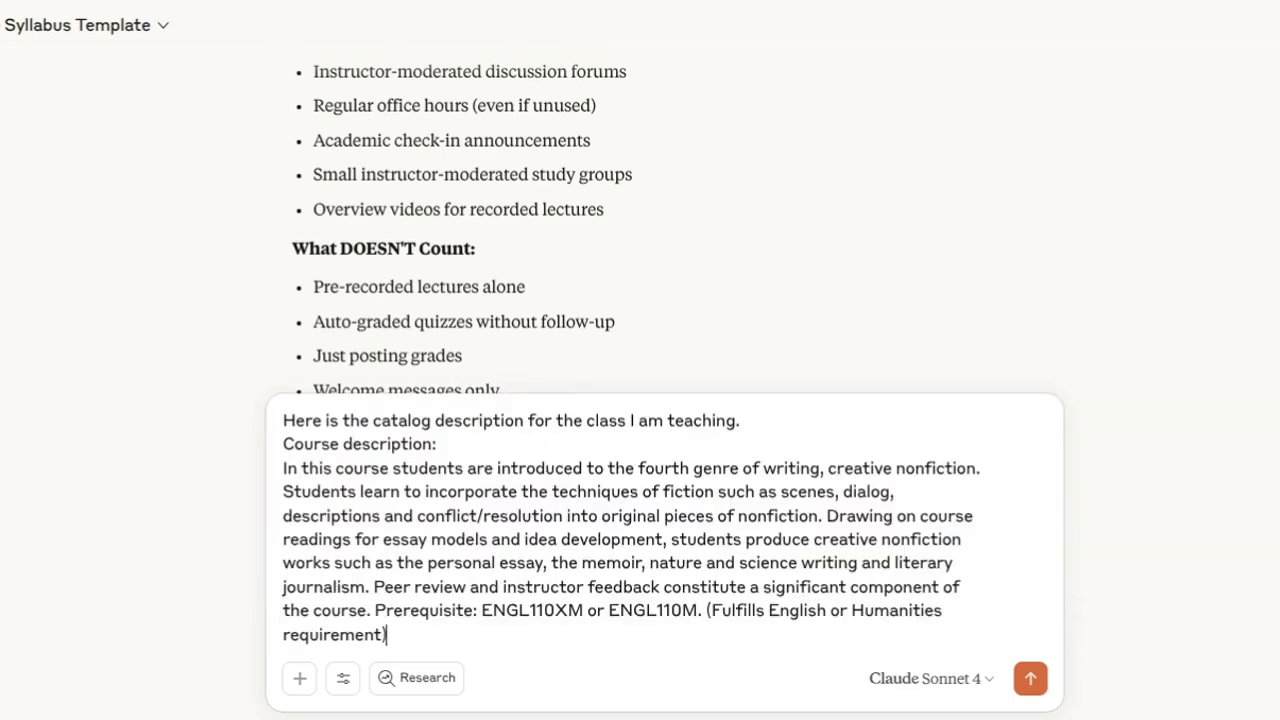
key(Return)
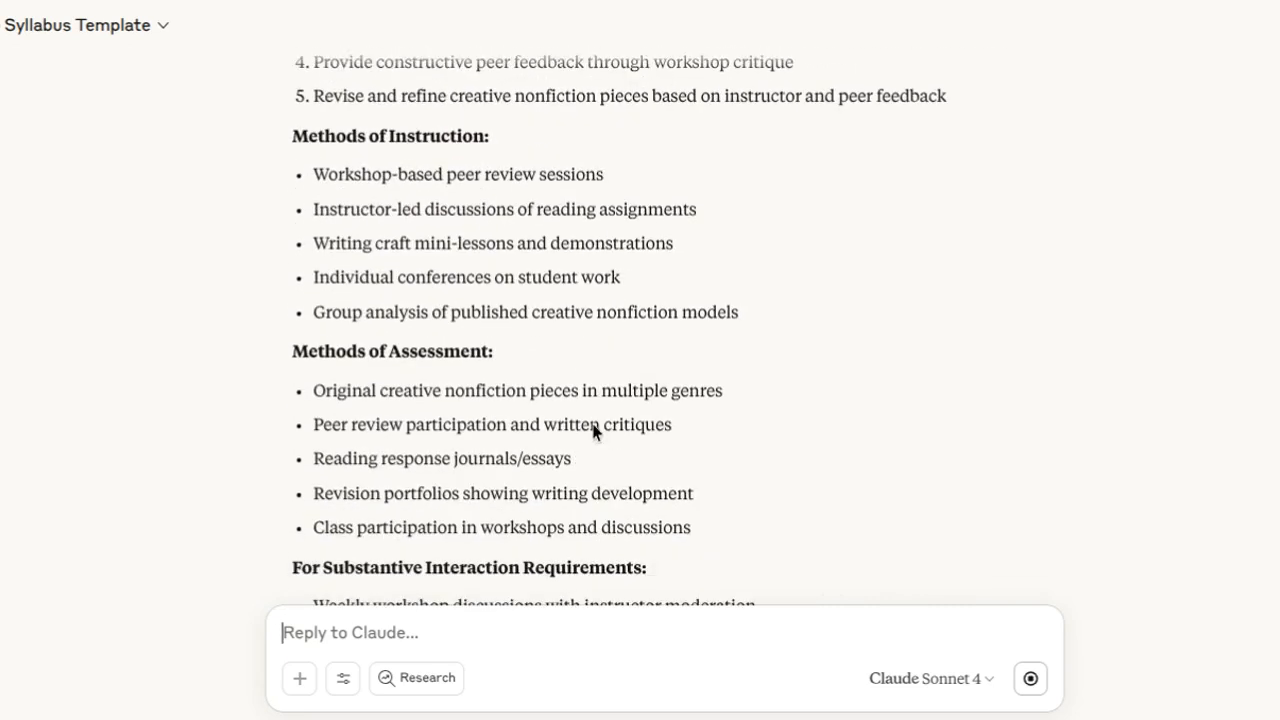
Send a message saying the class runs from 25-Aug-25 to 13-Dec-25, removing the stray 31 from the pasted dates.
scroll(674, 448, down, 3)
scroll(676, 457, down, 3)
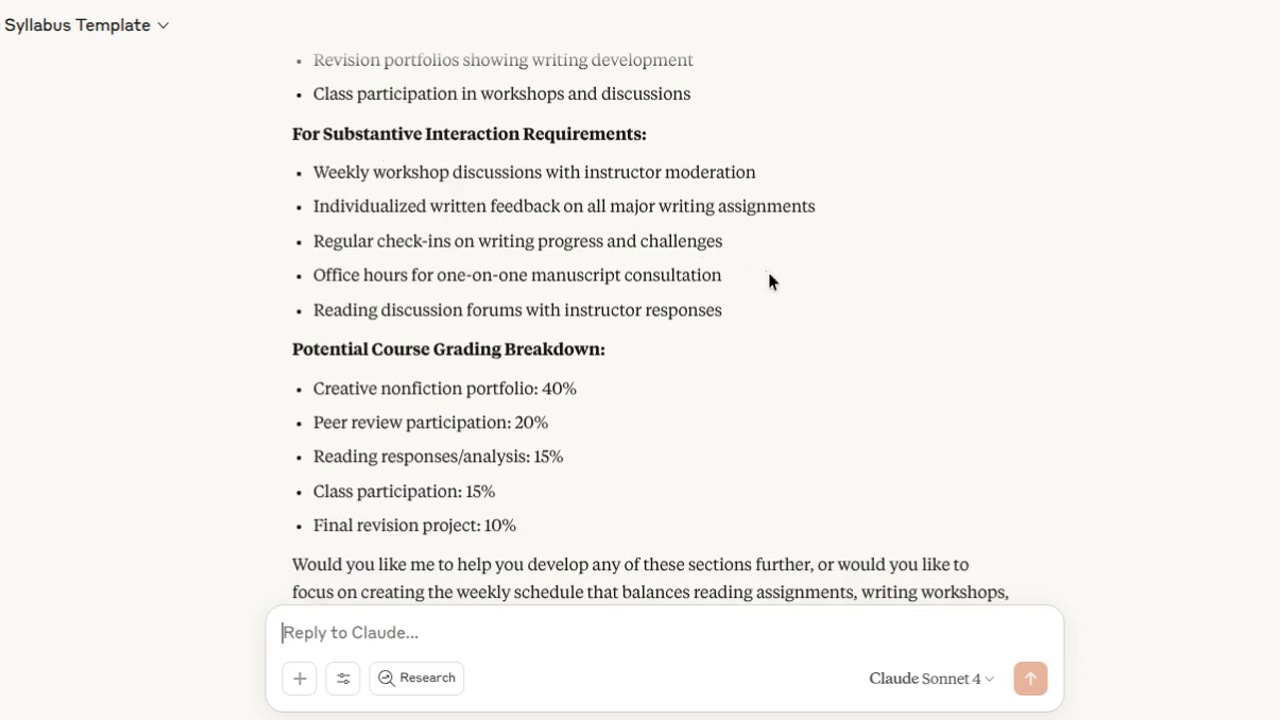
scroll(799, 334, down, 2)
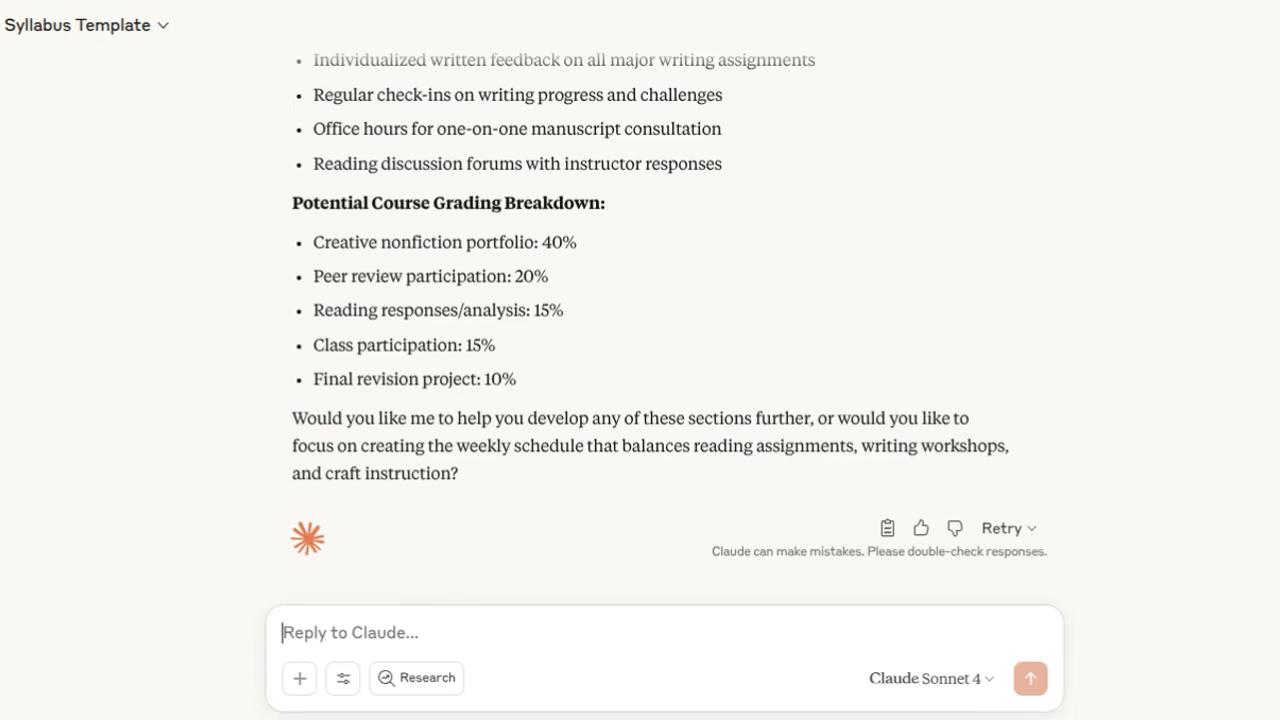
text(The cla)
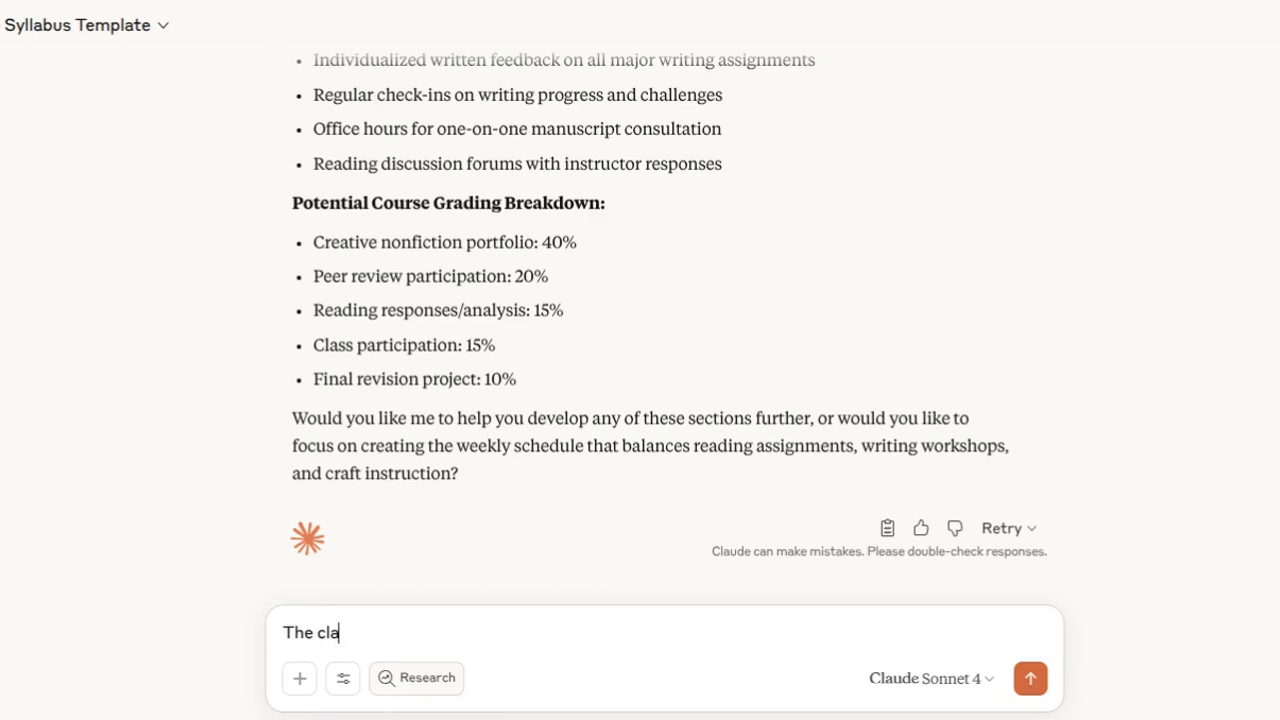
text(ss runs from)
text(31 25-Aug-25 13-Dec-25)
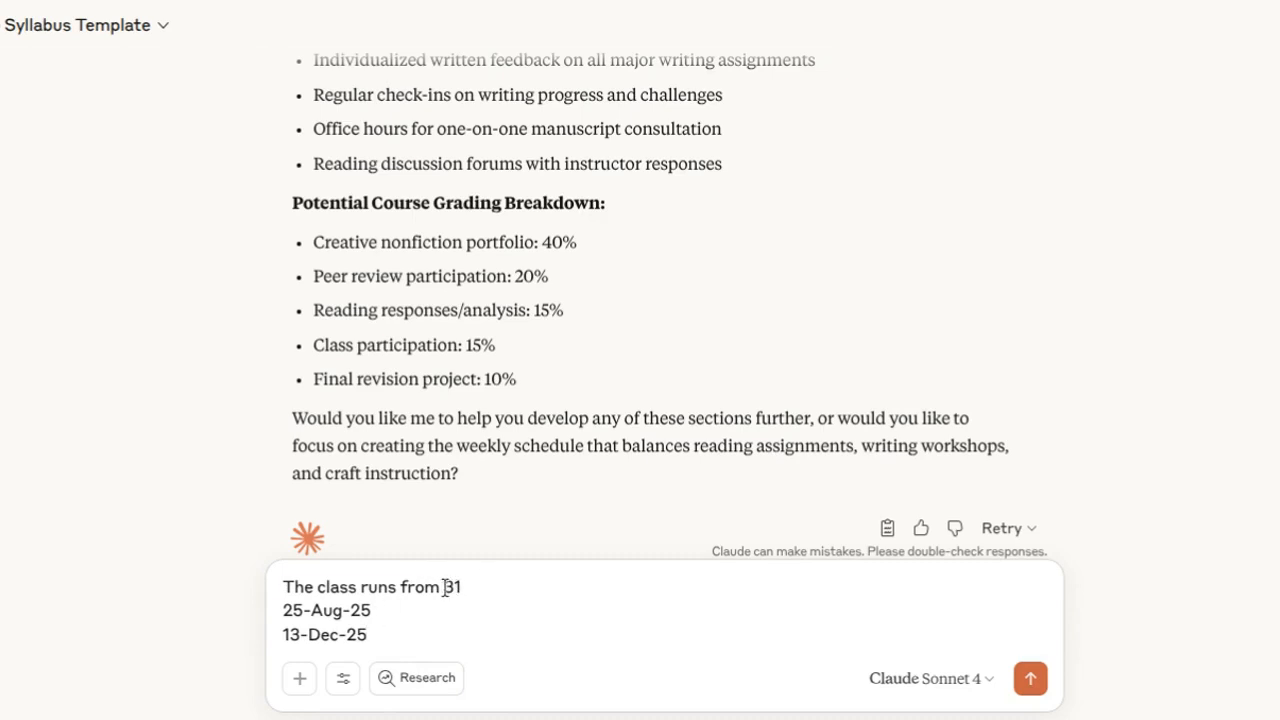
drag(444, 587, 471, 589)
key(BackSpace)
key(Return)
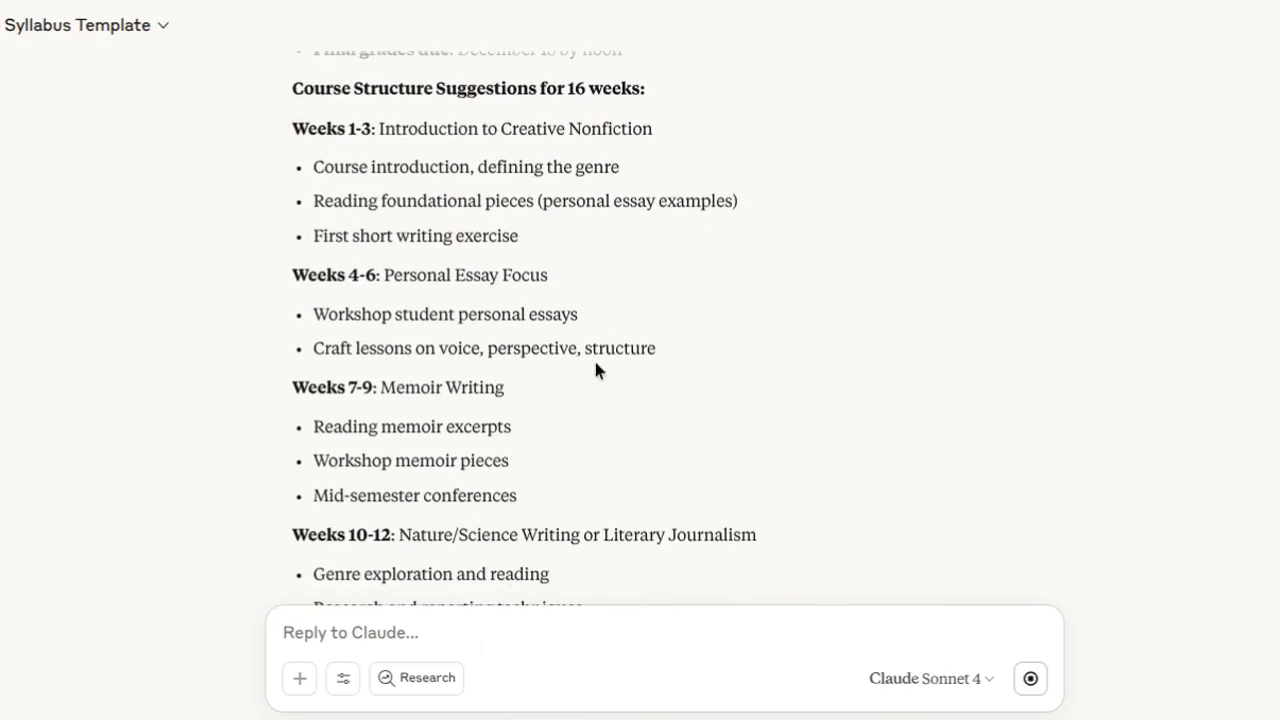
Write the start of a new prompt: "I need a syllabus for a 16-week, online Creative Nonfiction course".
scroll(593, 357, up, 2)
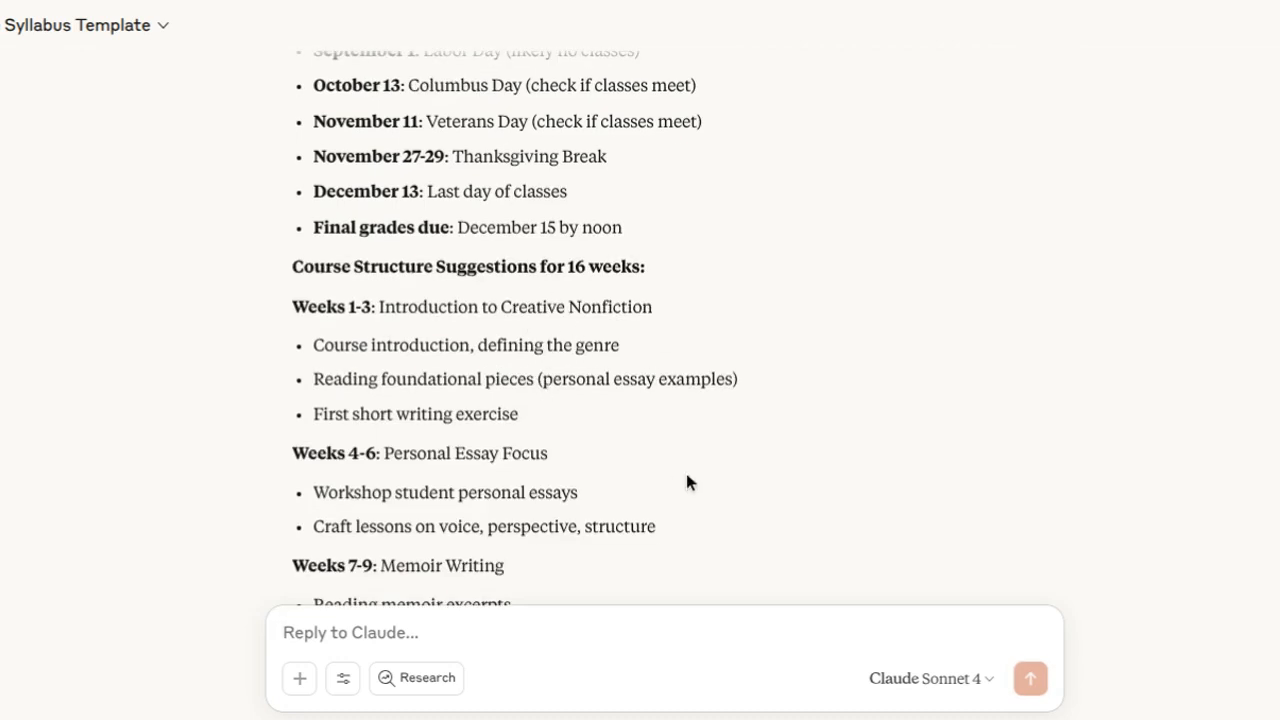
scroll(689, 474, down, 6)
click(503, 634)
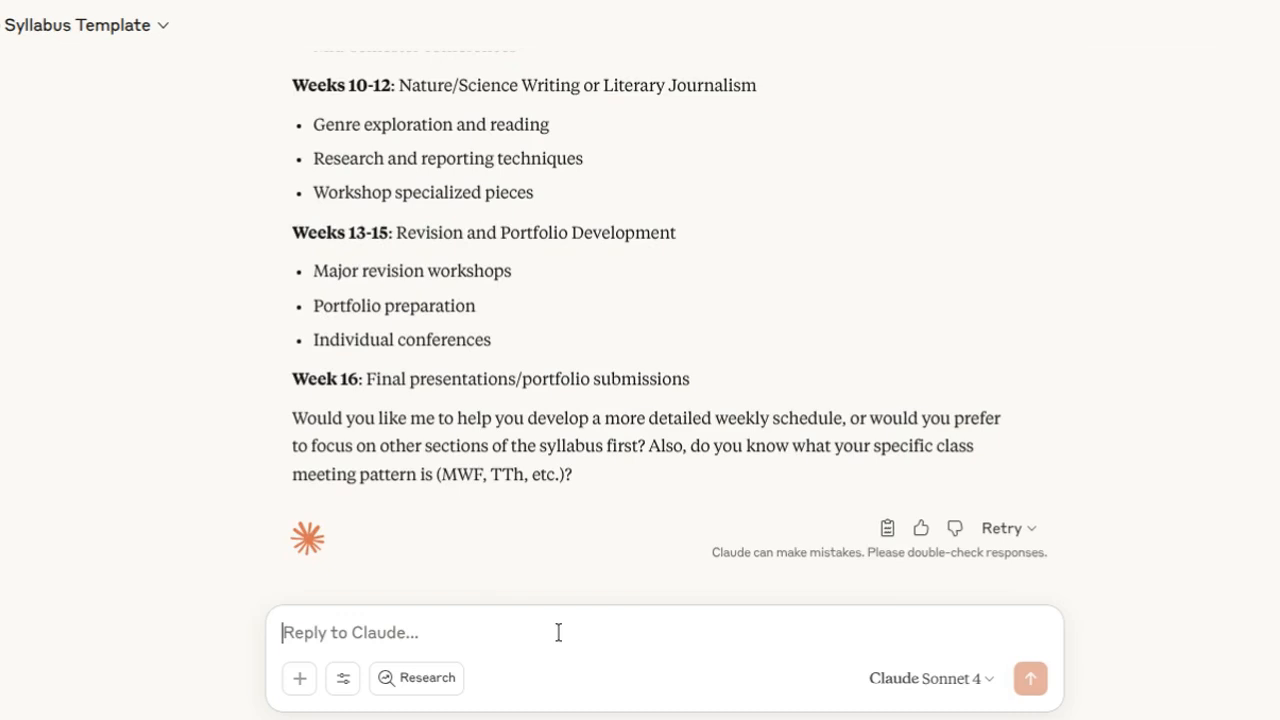
text(I wo)
key(BackSpace)
key(BackSpace)
key(BackSpace)
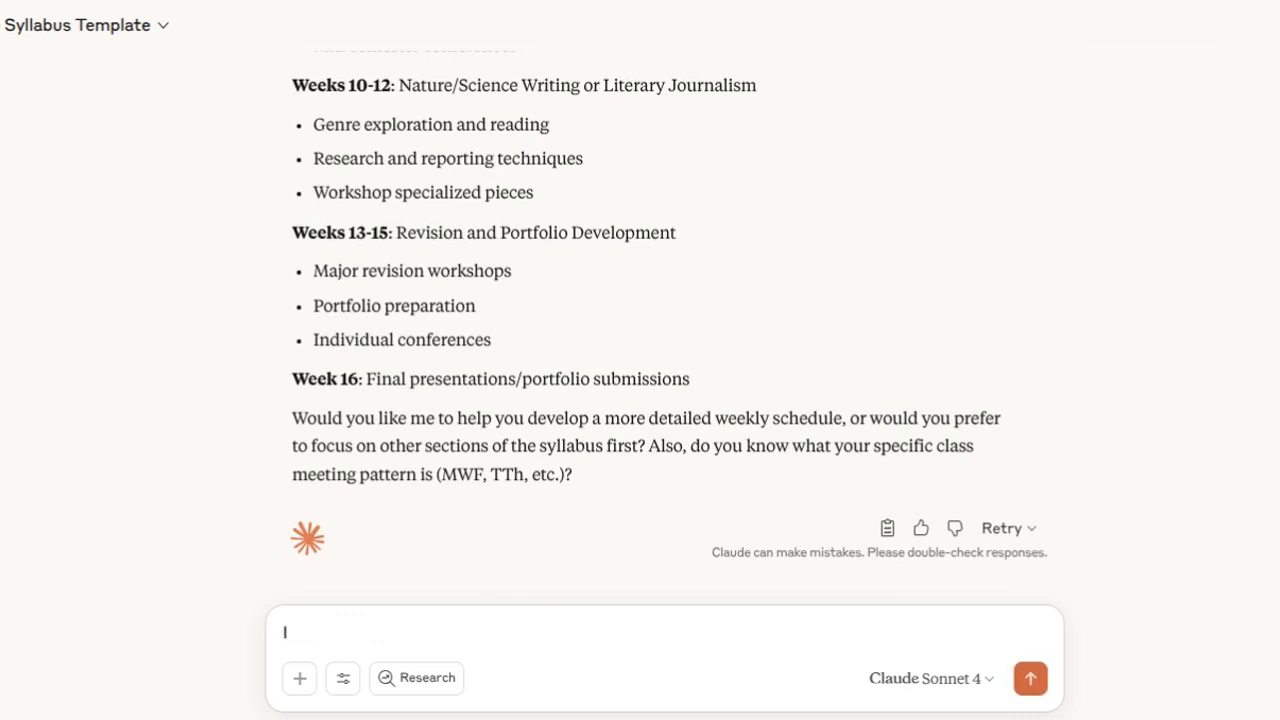
key(BackSpace)
text(I need a syllabus for a 16-week )
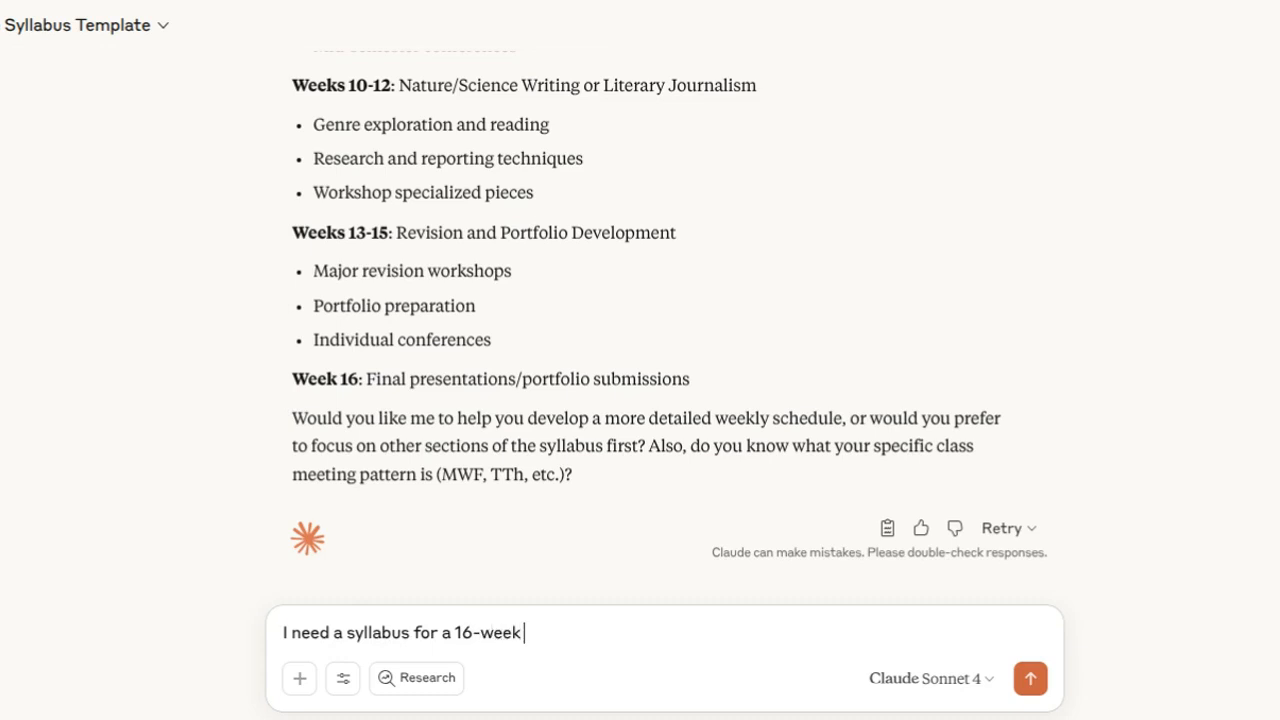
text(, online Creative Non)
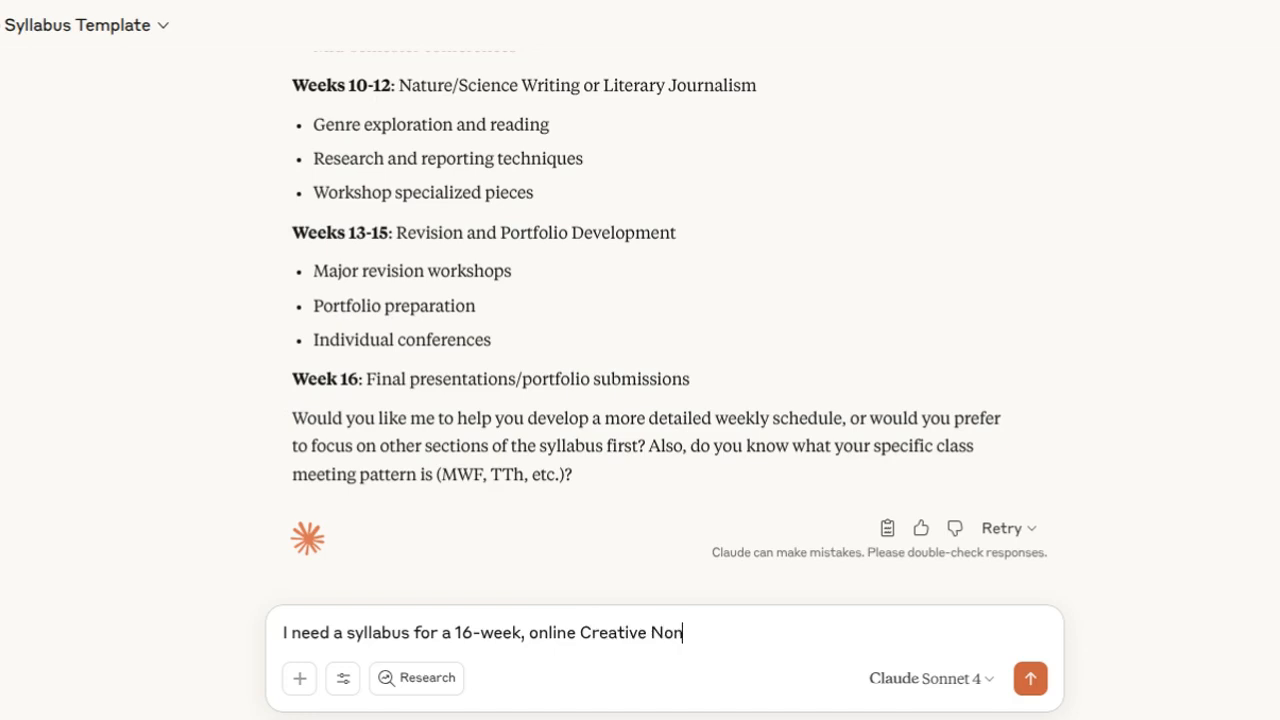
text(fiction cou)
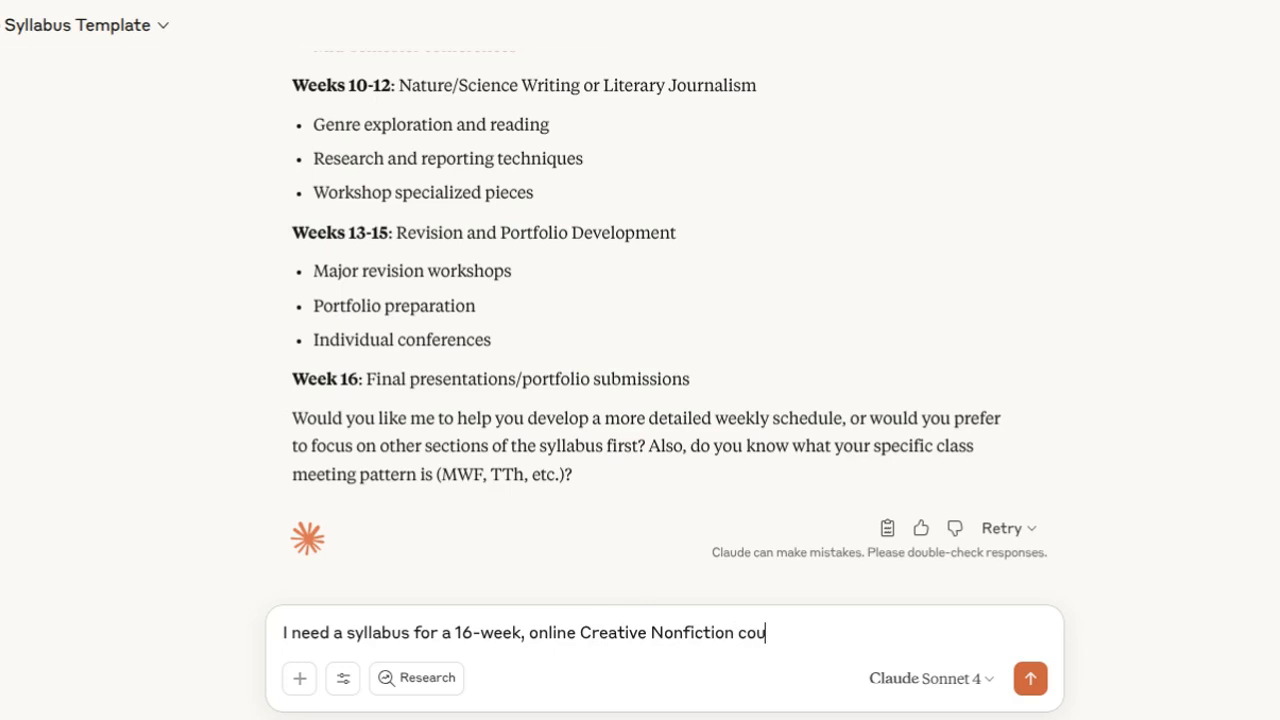
text(rse that)
Complete the syllabus request with "using the syllabus template I gave you." and send it.
key(BackSpace)
key(BackSpace)
key(BackSpace)
key(BackSpace)
key(BackSpace)
text(using)
text( the)
text( syllabus)
text( templet)
key(BackSpace)
key(BackSpace)
text(arte)
key(BackSpace)
key(BackSpace)
key(BackSpace)
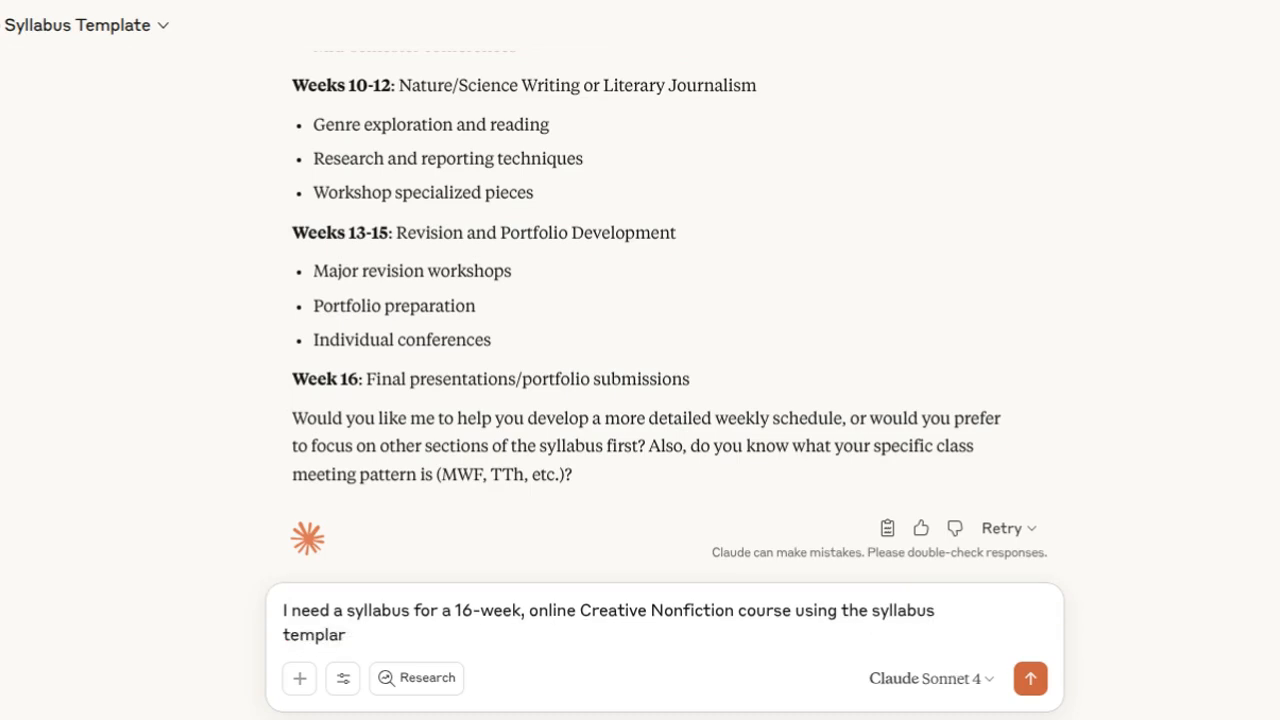
text(te I gave you.)
key(Return)
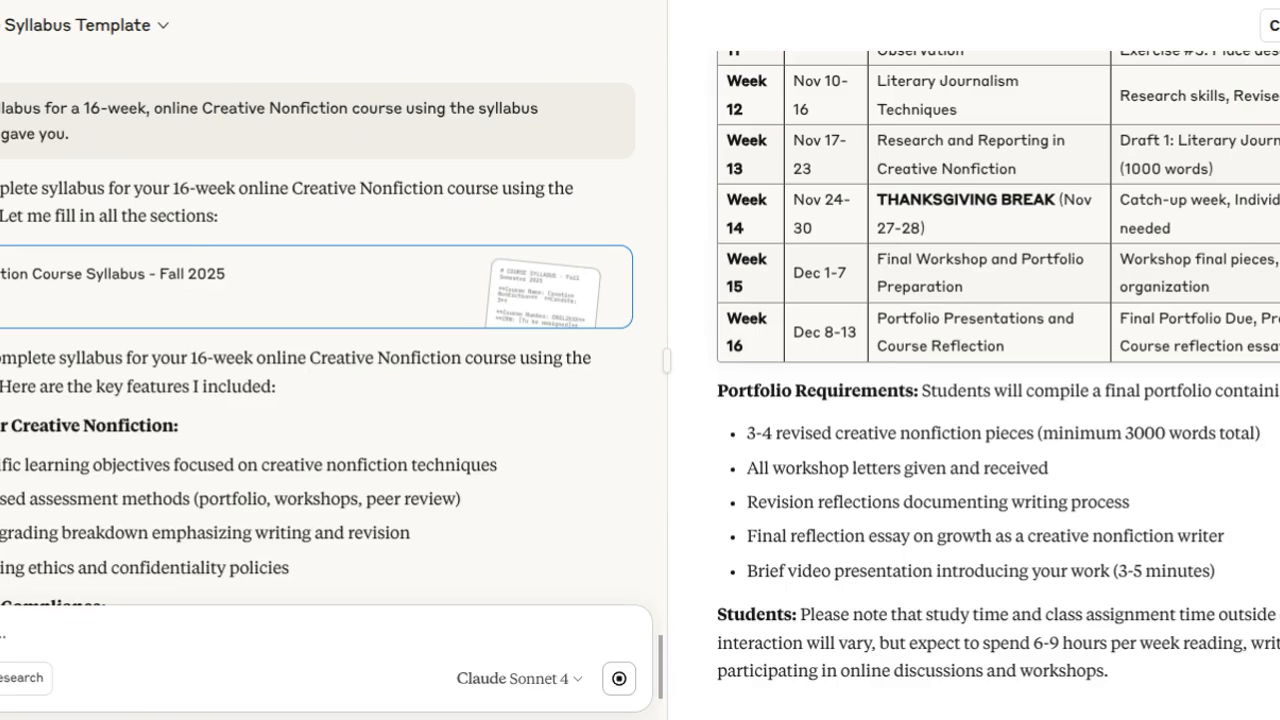
Review the generated syllabus, including its college policies, academic calendar, methods of instruction and required textbook sections.
scroll(930, 286, up, 15)
scroll(938, 291, up, 20)
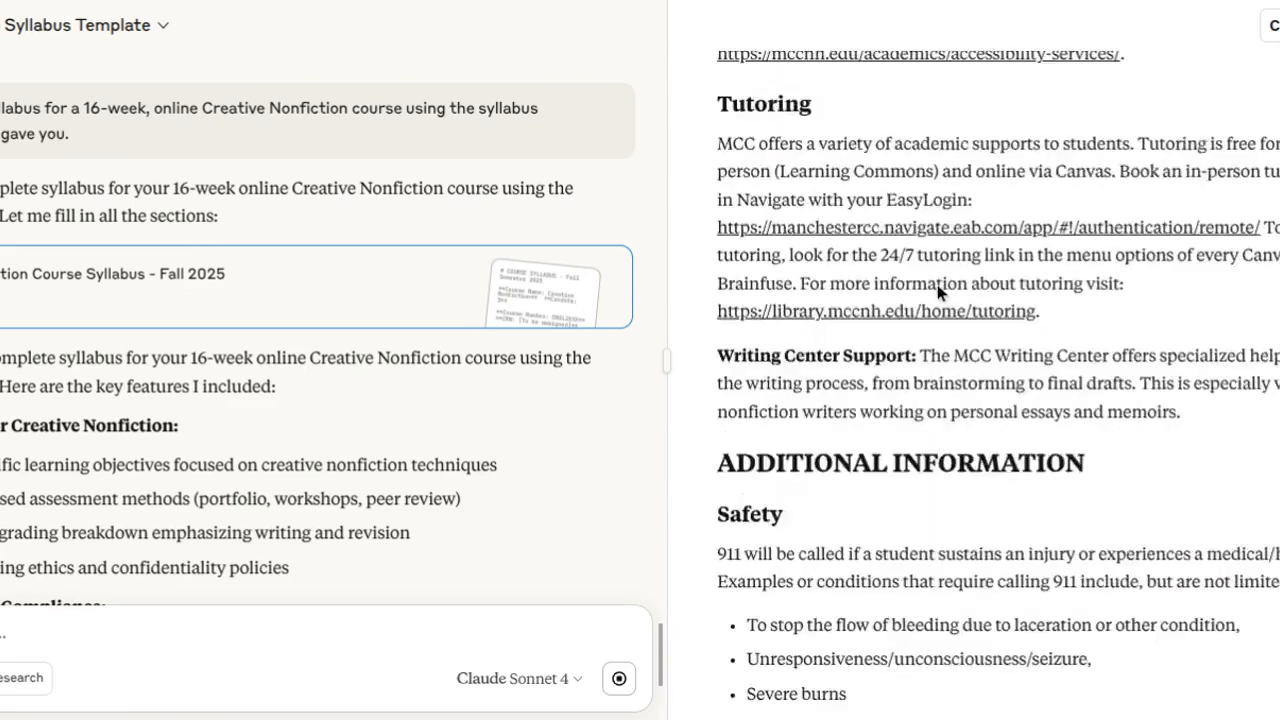
scroll(937, 284, up, 20)
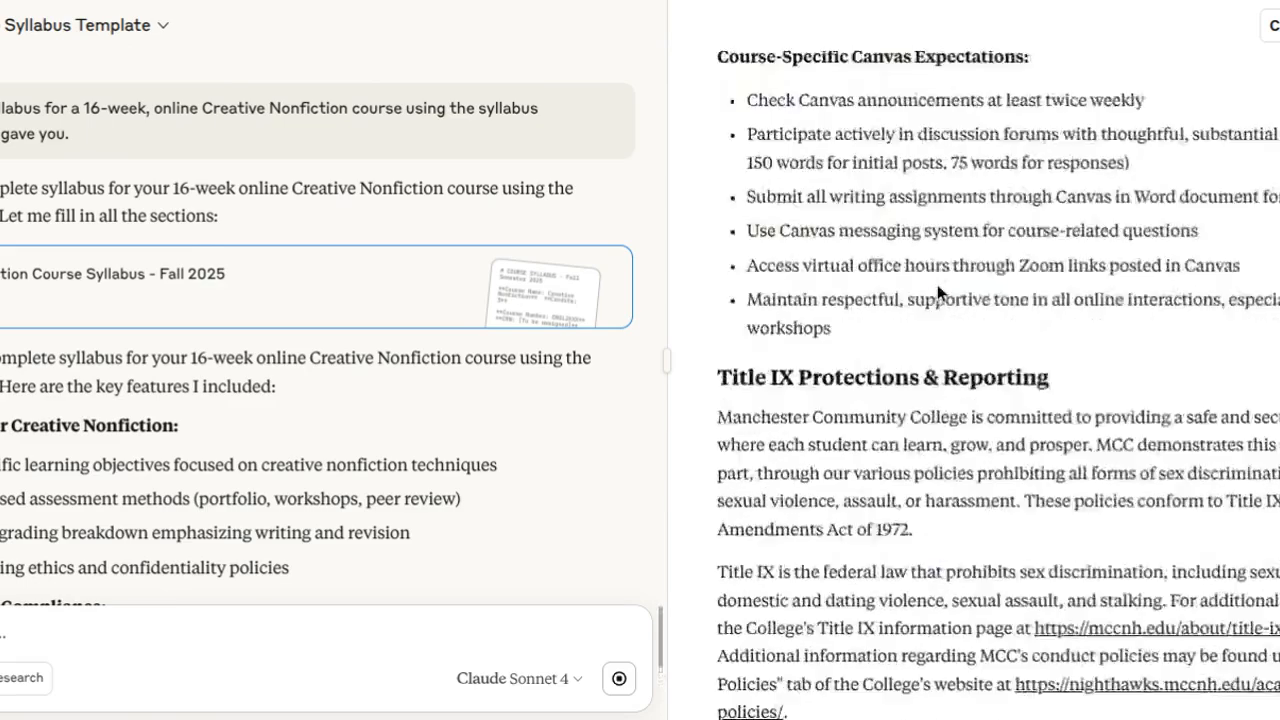
scroll(937, 284, up, 20)
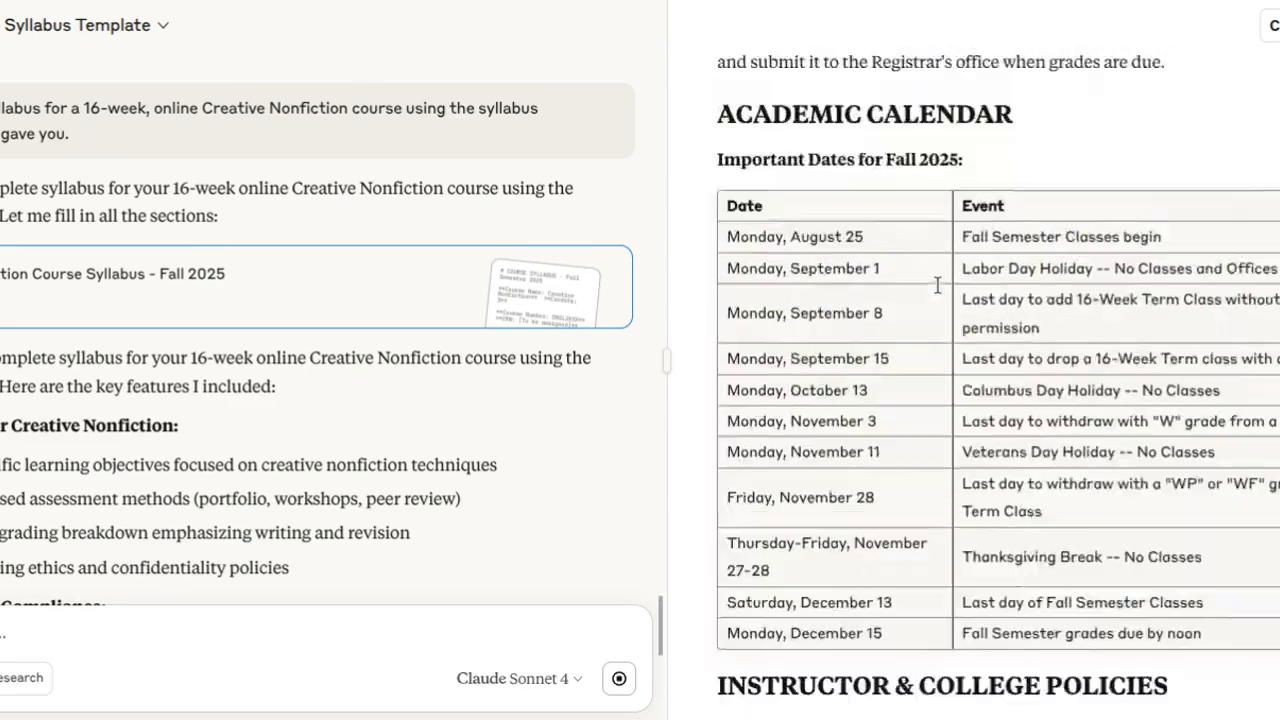
scroll(937, 287, up, 20)
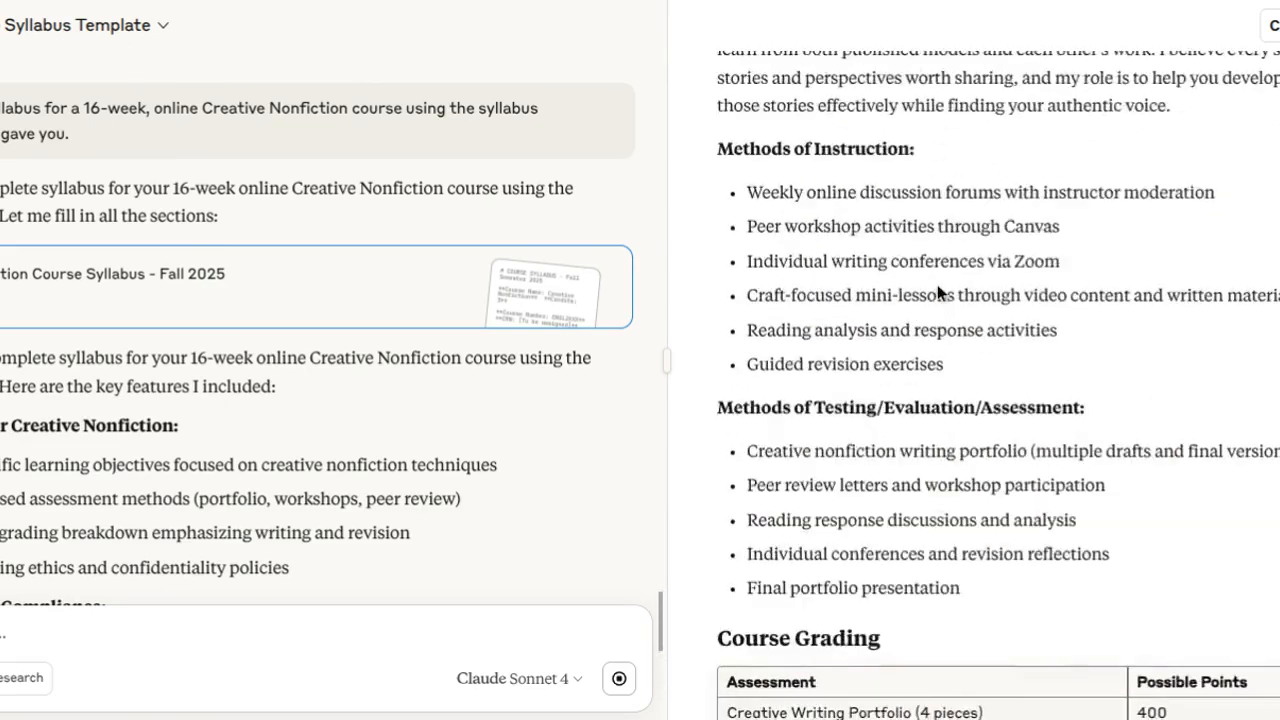
scroll(937, 287, down, 5)
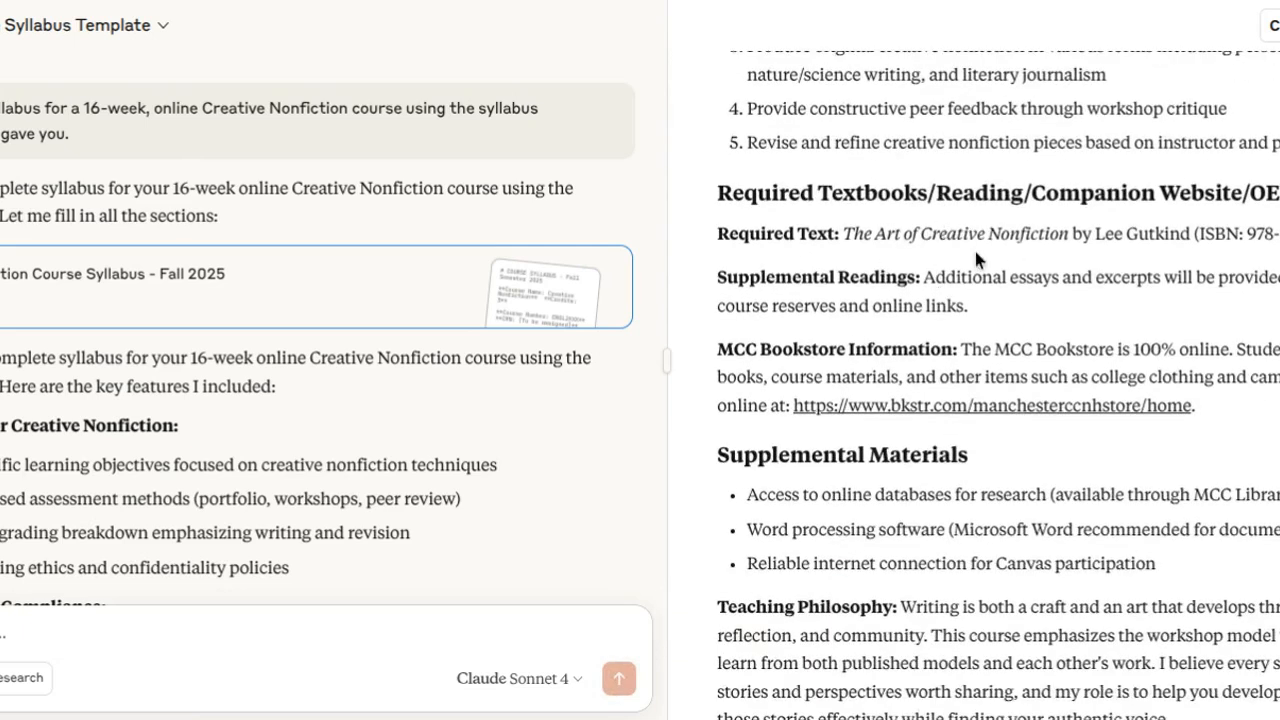
Send a message saying there are no required texts for this class and that the MCC Bookstore info is not needed.
scroll(109, 620, down, 1)
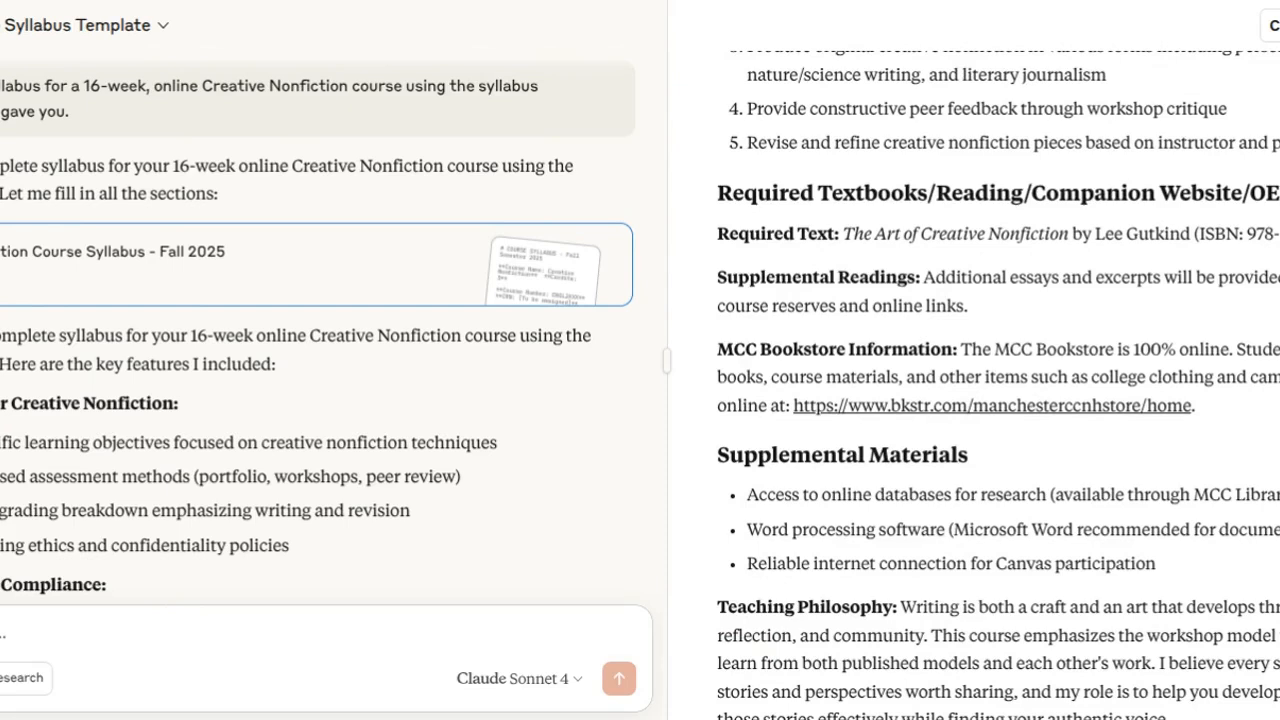
text(C)
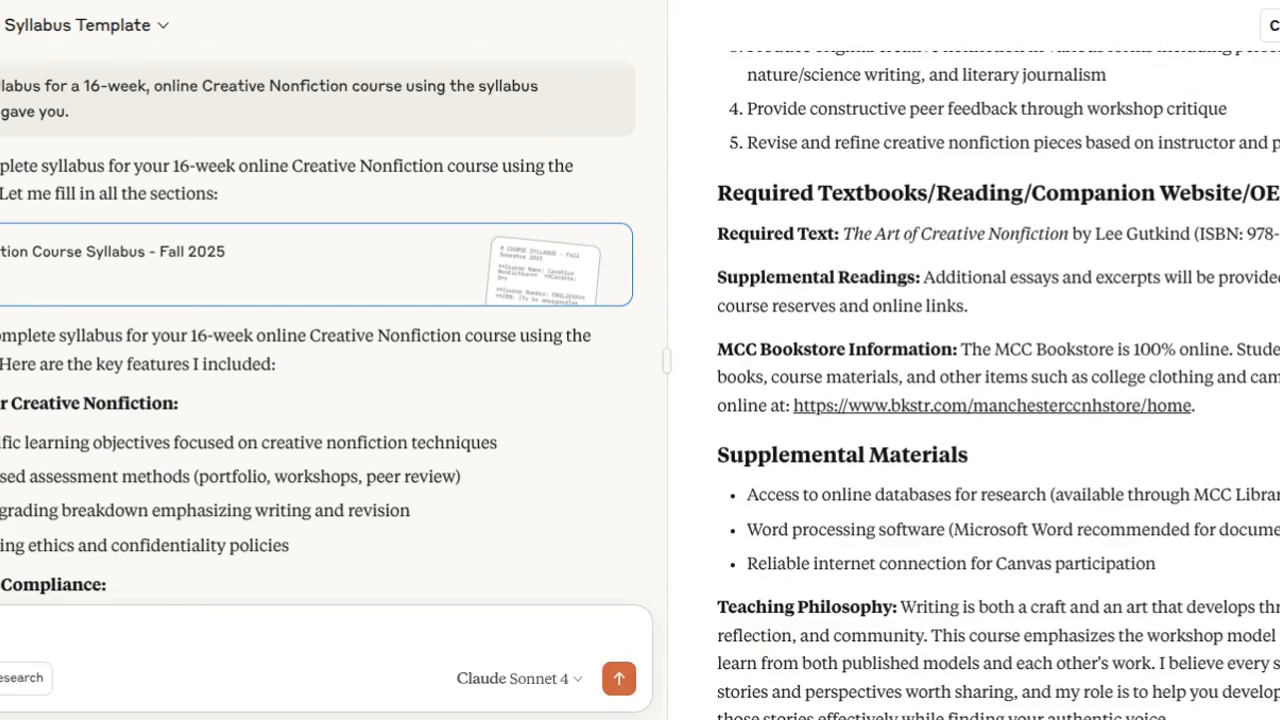
text(uired texts for this class. Also the MCC Bookstore info is not needed.)
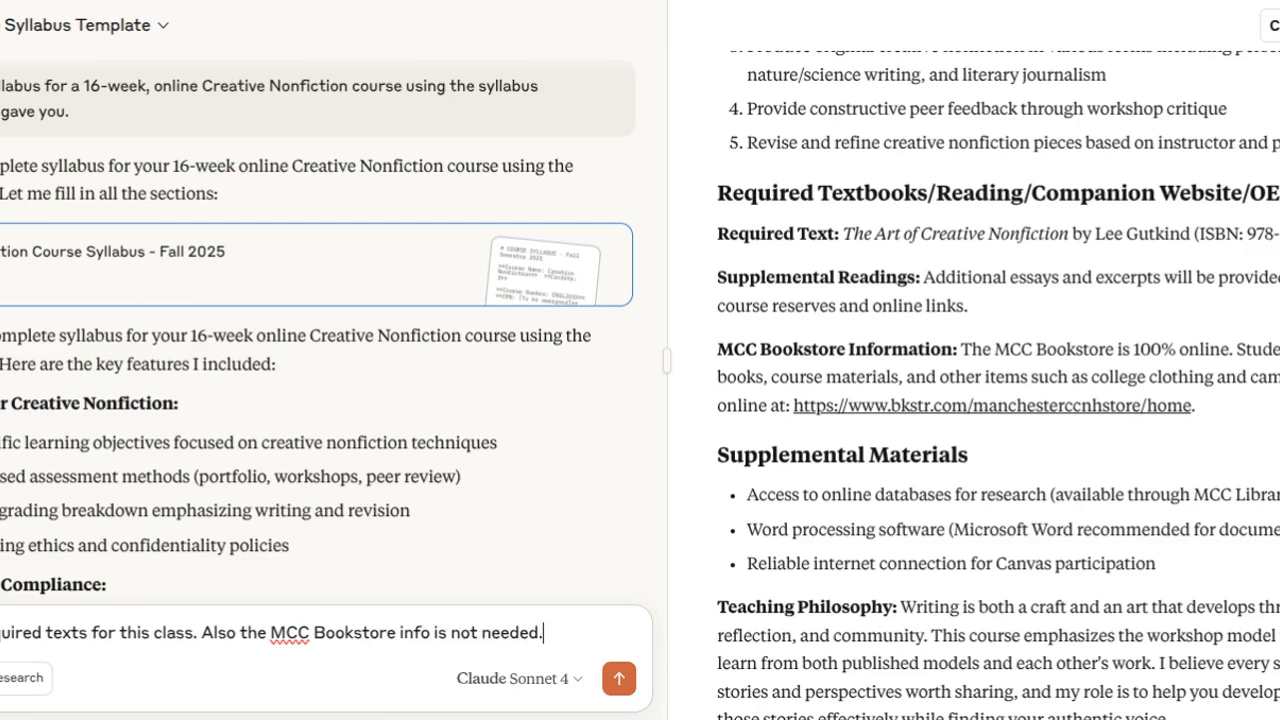
key(Return)
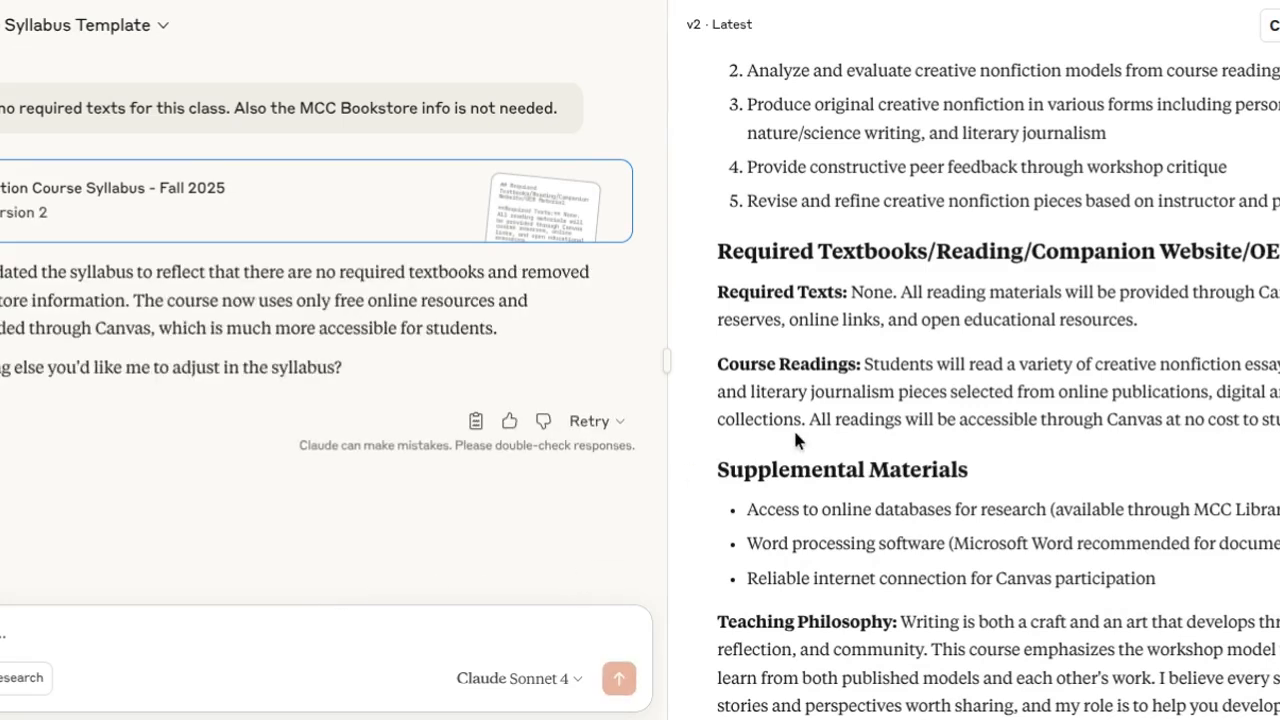
Write the start of a new message stating that the course number is ENGL 214M and the CRN is 11643.
scroll(794, 432, up, 3)
scroll(794, 440, up, 10)
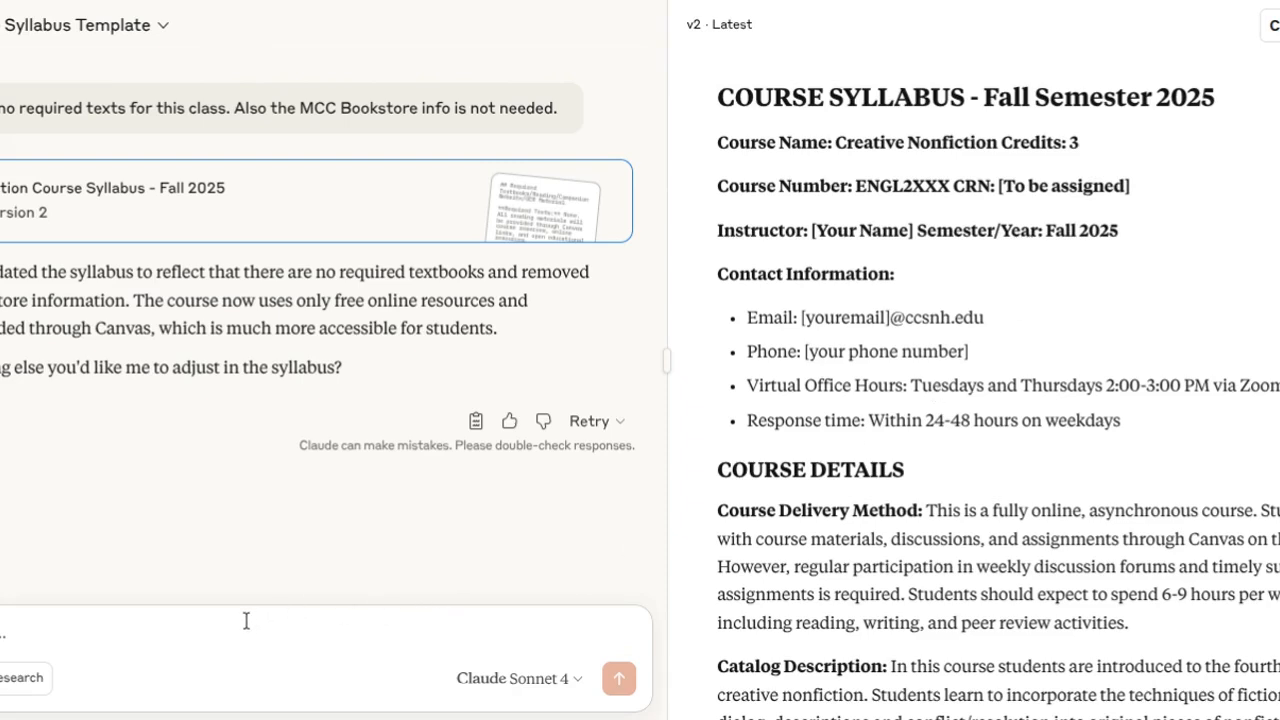
text(I)
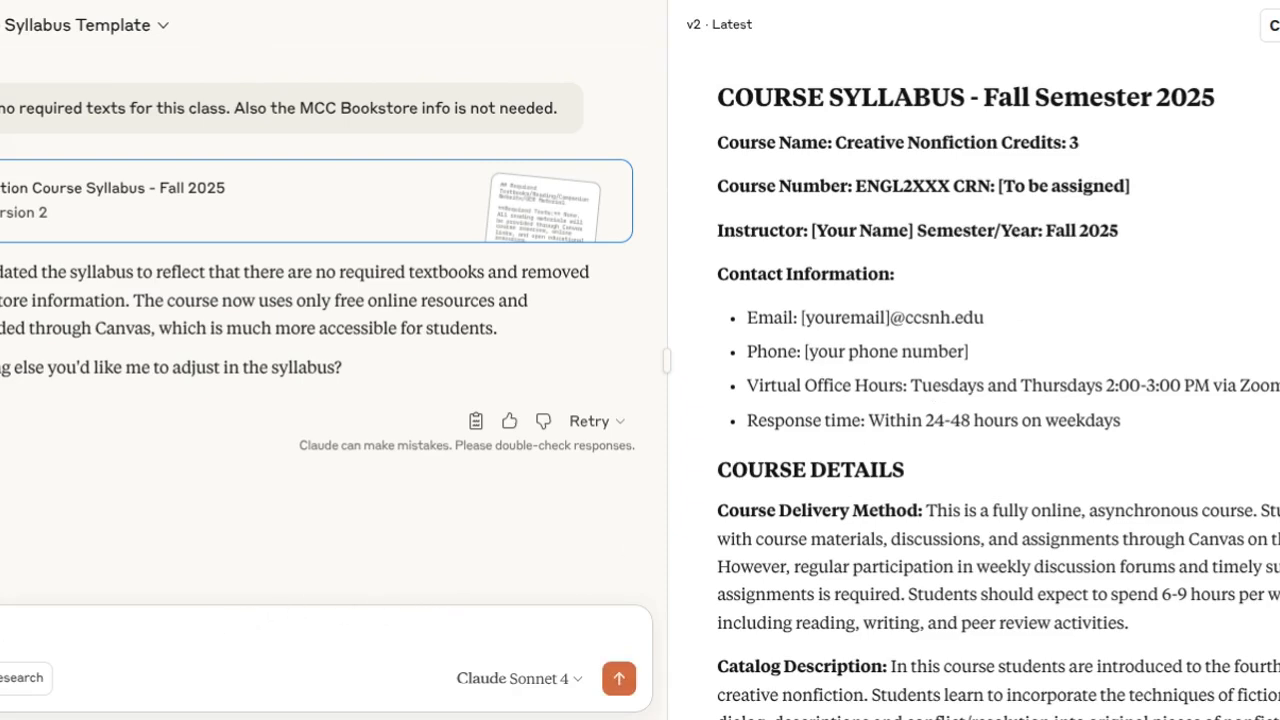
text(ber is)
text(11643)
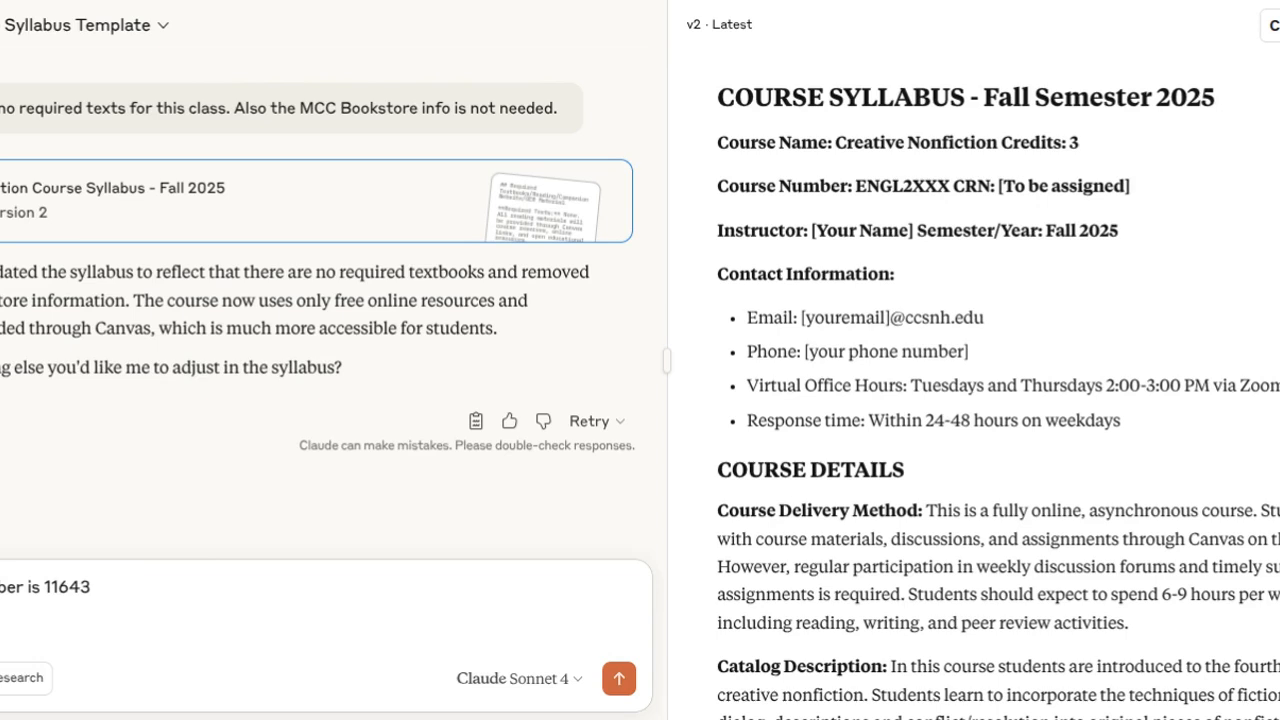
drag(45, 589, 134, 586)
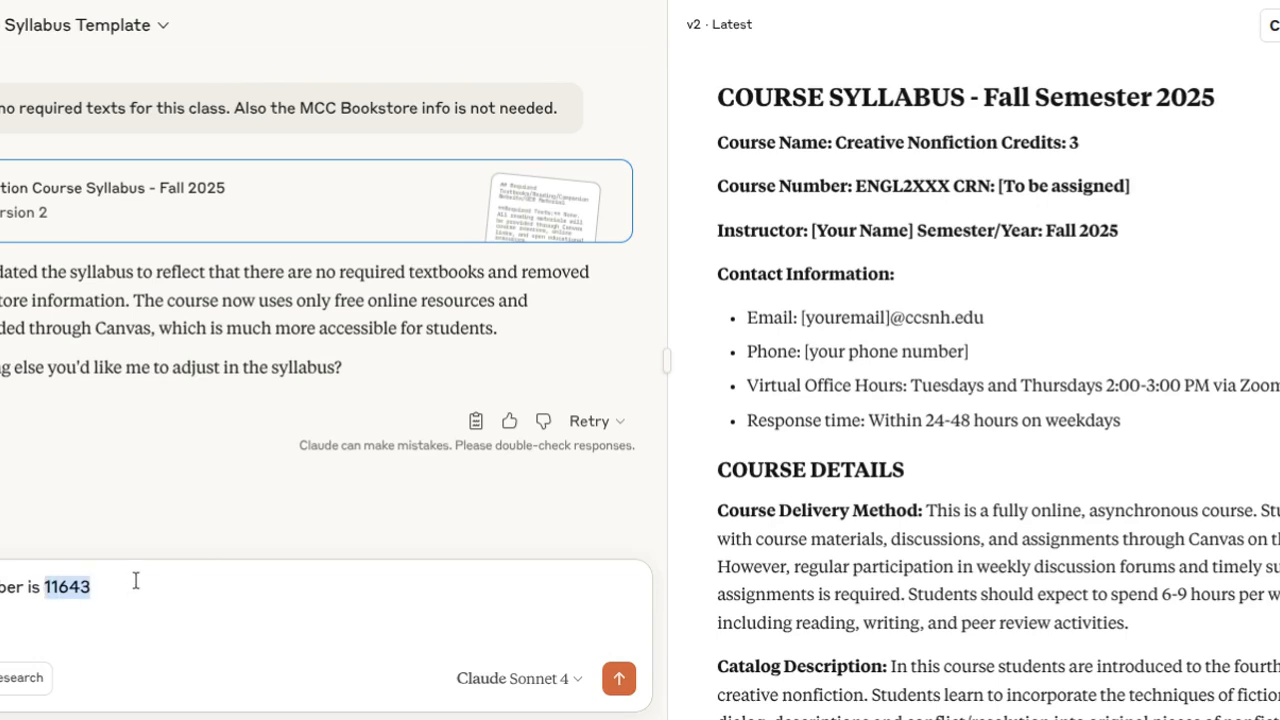
key(BackSpace)
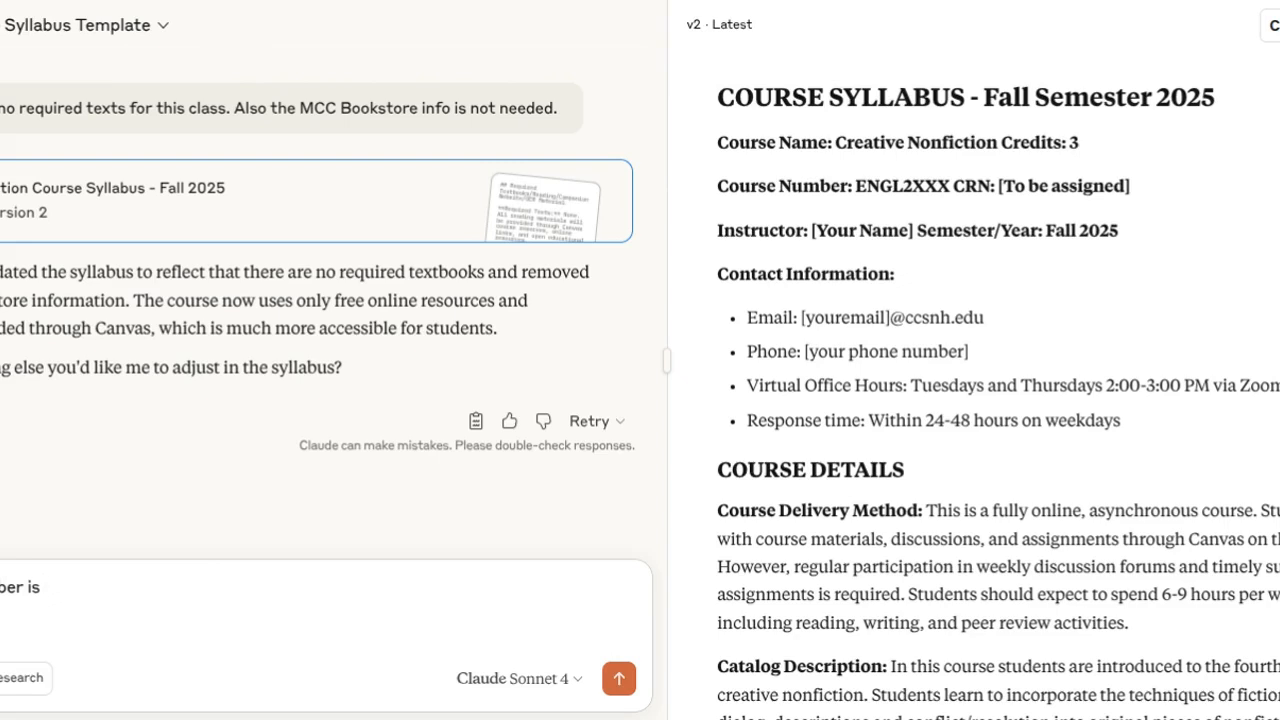
text(ENGL)
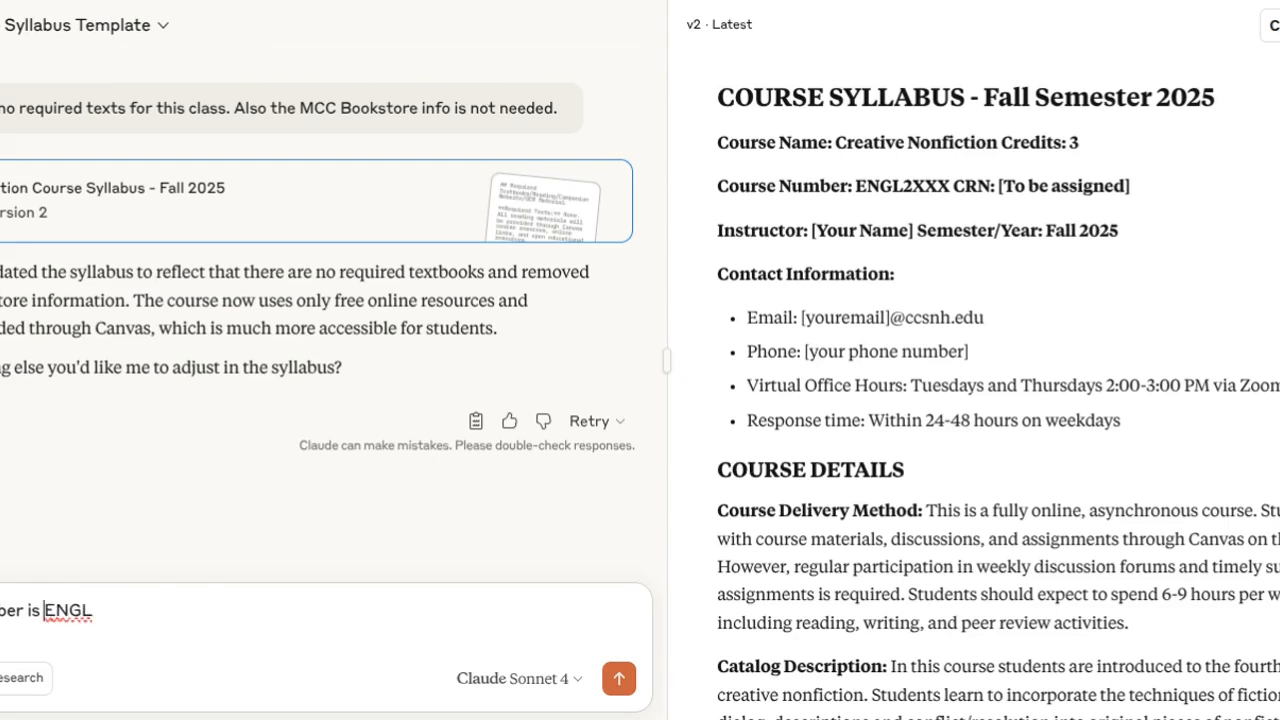
key(BackSpace)
key(BackSpace)
click(195, 644)
text(and the )
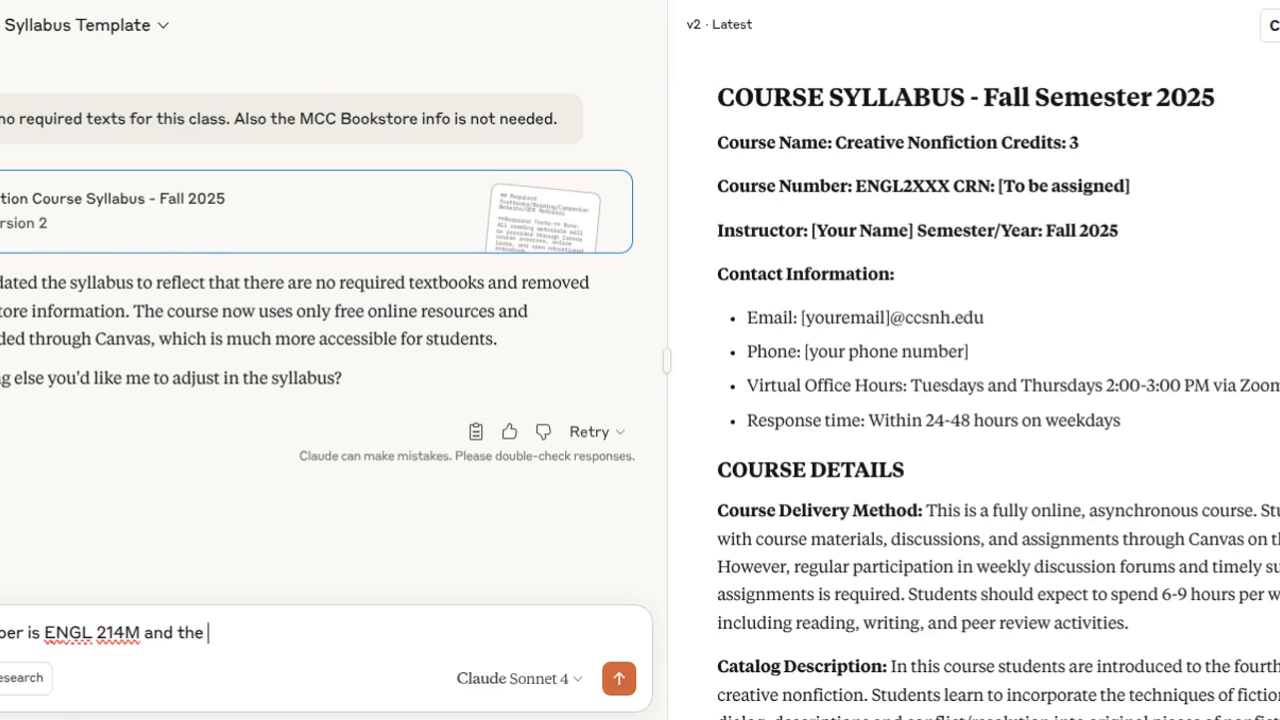
text(CRN is)
text(11643)
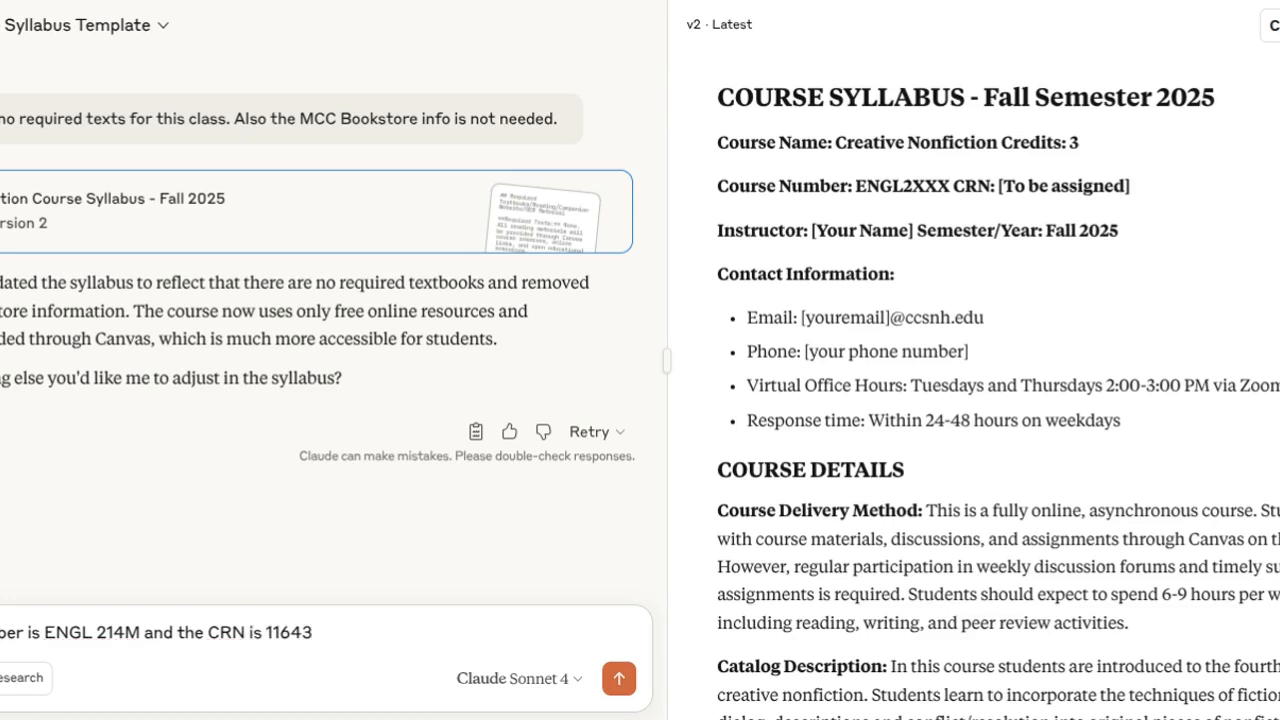
text(. My email is)
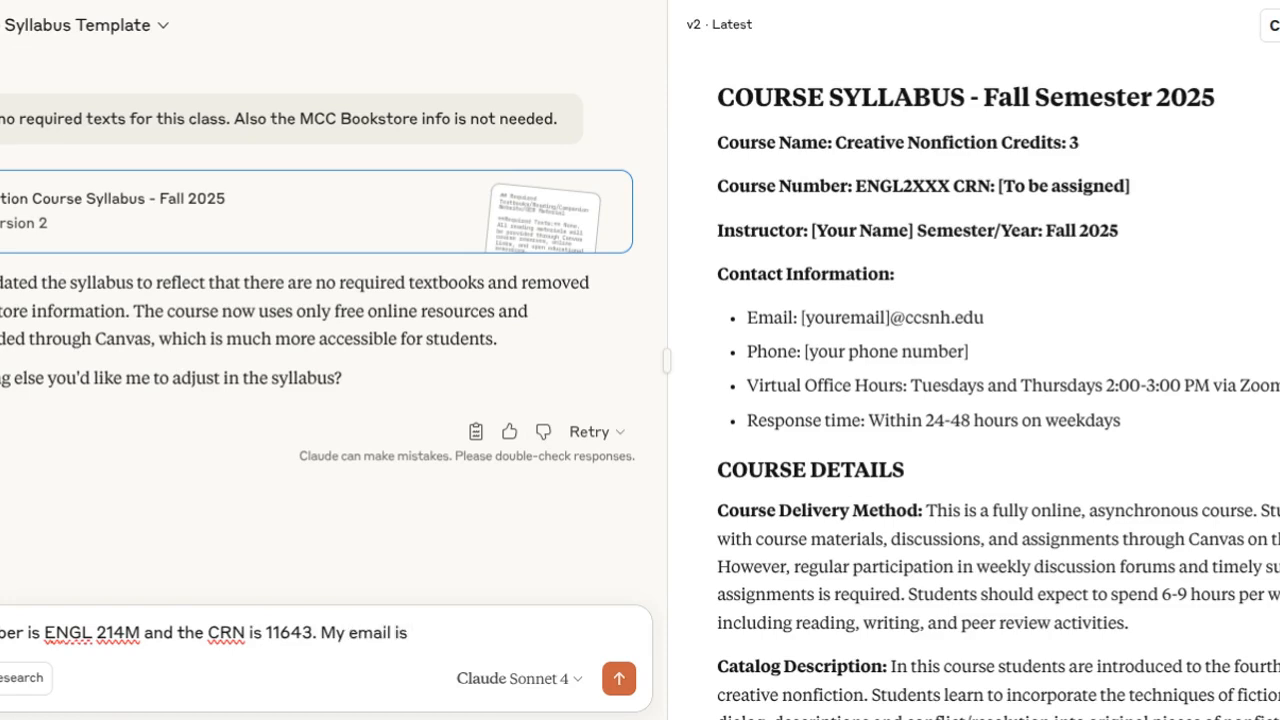
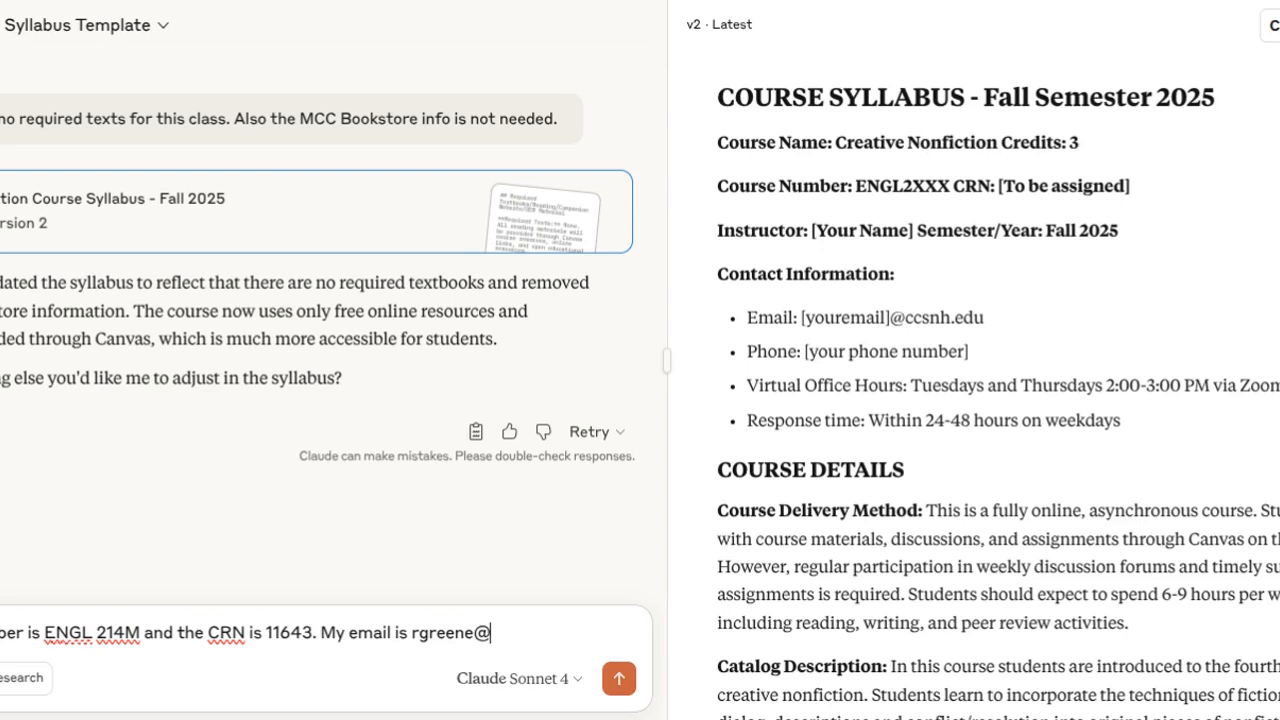
Add the instructor's email address and a note that there is no phone number, and send the message.
key(shift+Return)
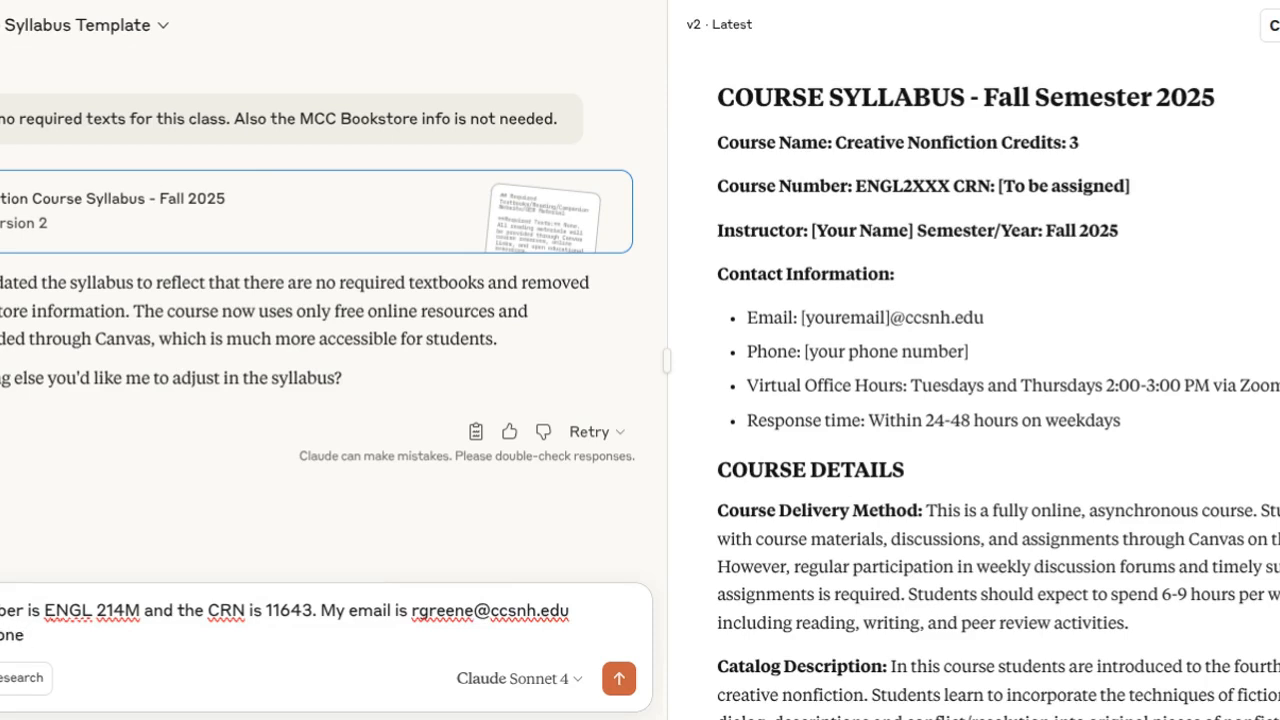
text(er.)
key(Return)
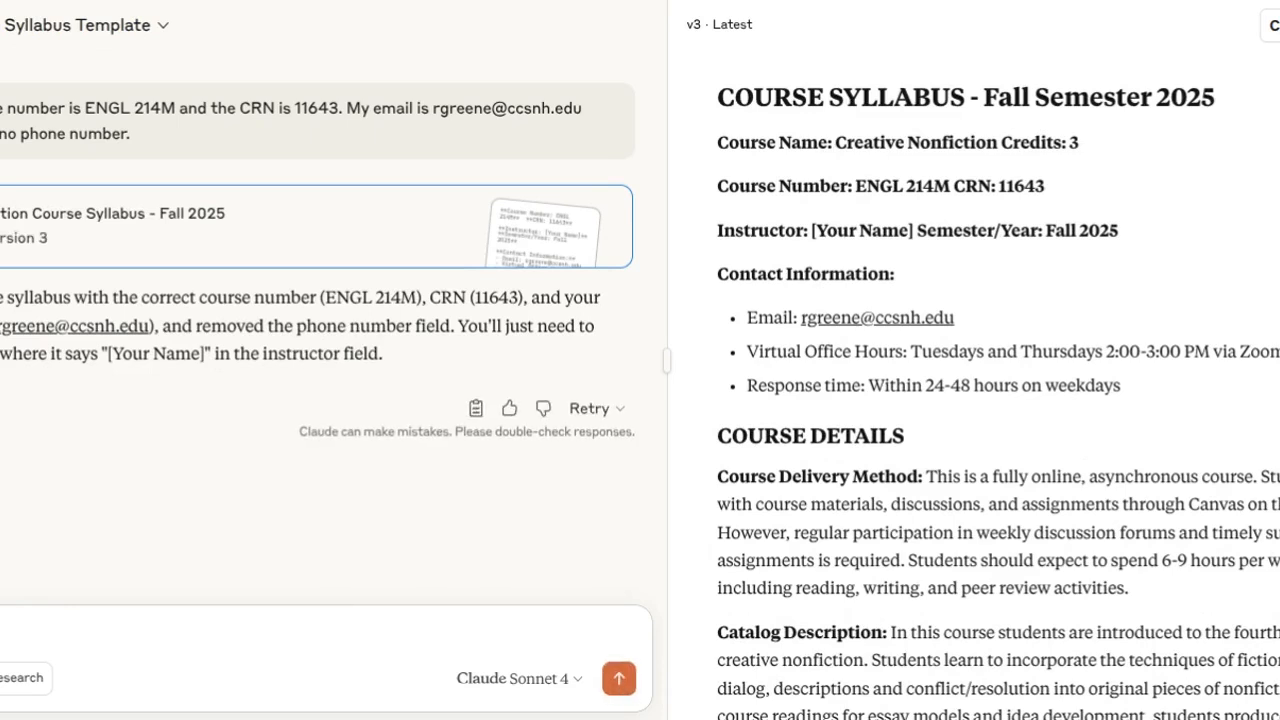
Send a message giving the instructor's full name for the syllabus.
text(ene)
key(Return)
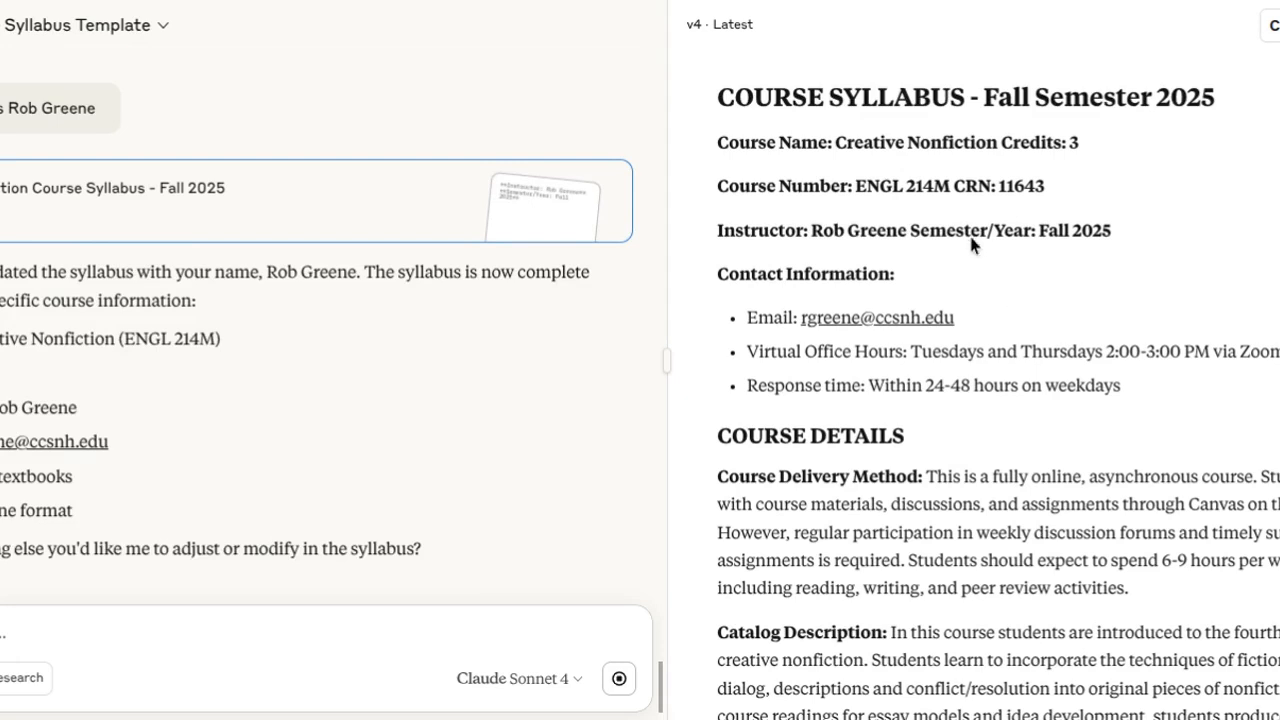
Review the updated syllabus from the contact information through the course details, learning objectives, required texts, teaching philosophy and methods of instruction.
scroll(989, 261, down, 1)
scroll(990, 262, down, 3)
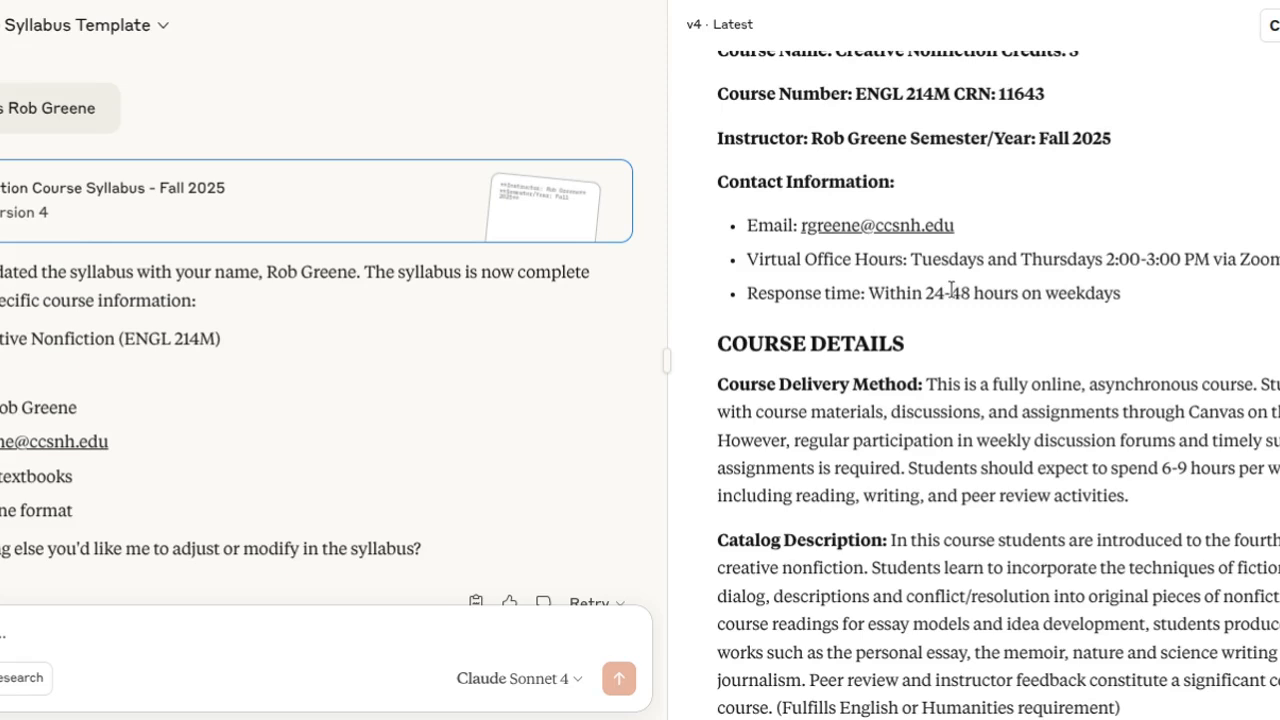
scroll(1089, 262, down, 3)
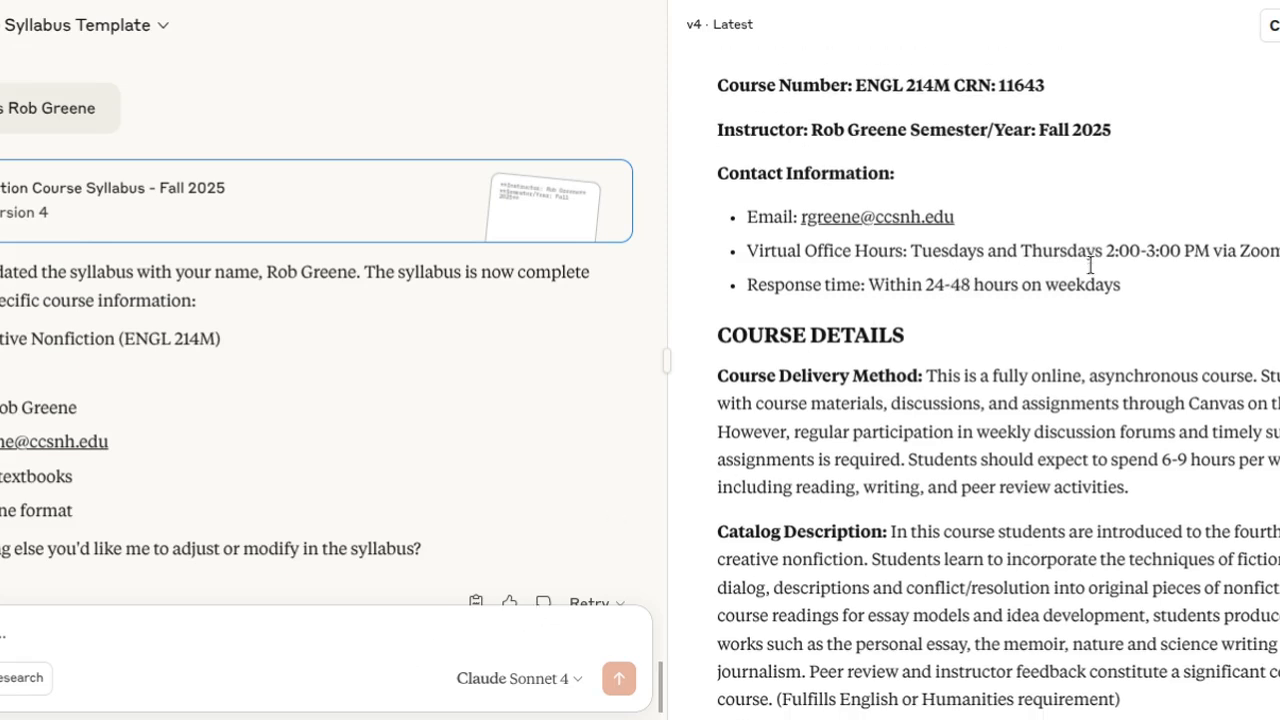
scroll(1089, 272, down, 2)
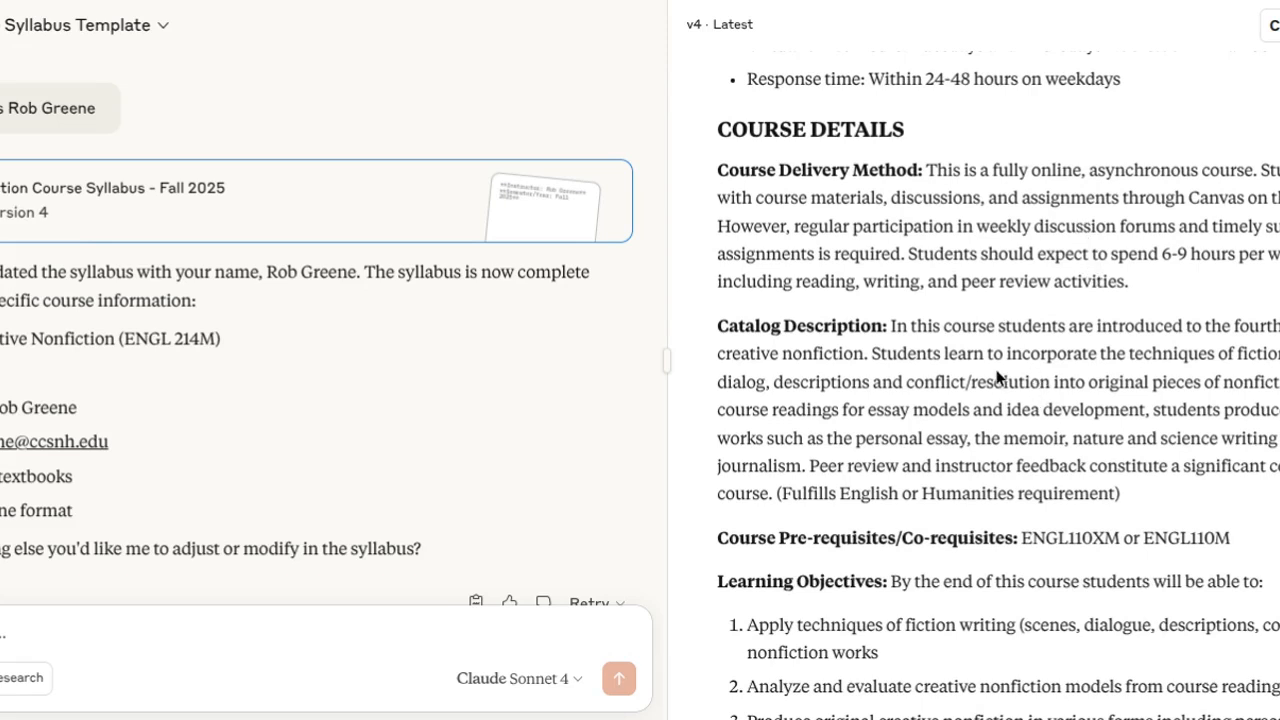
scroll(997, 378, down, 1)
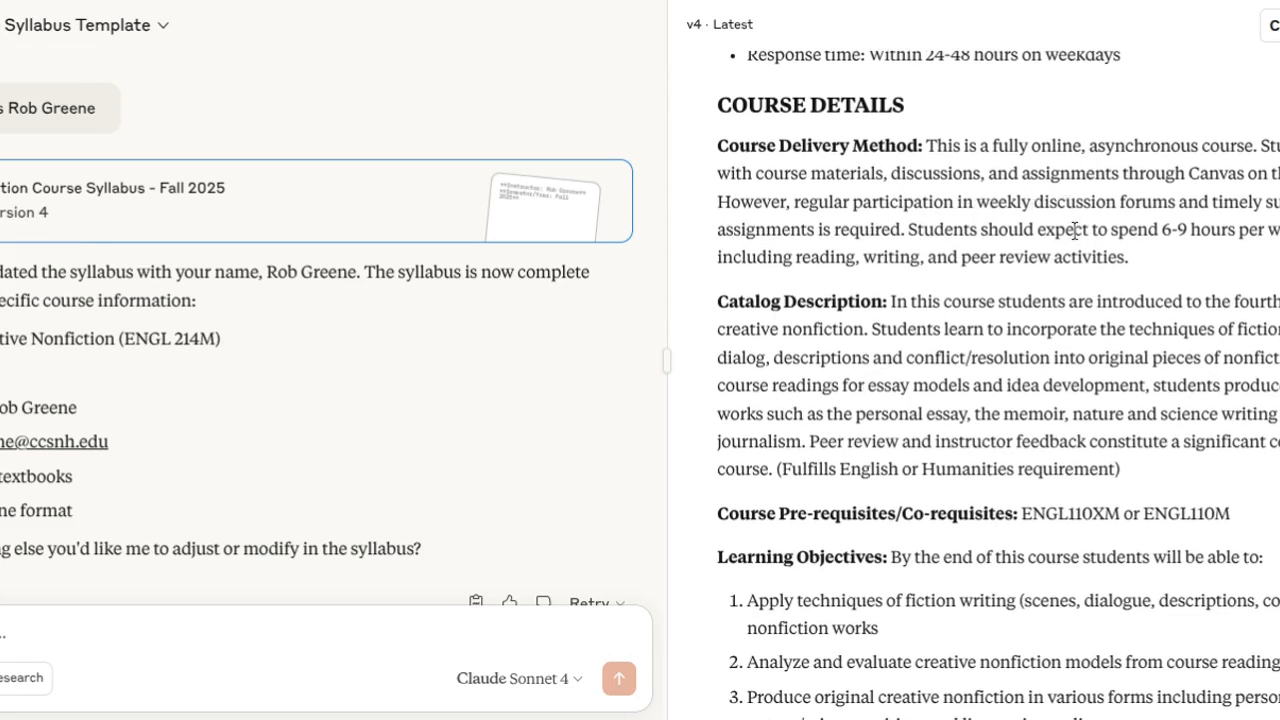
scroll(980, 440, down, 6)
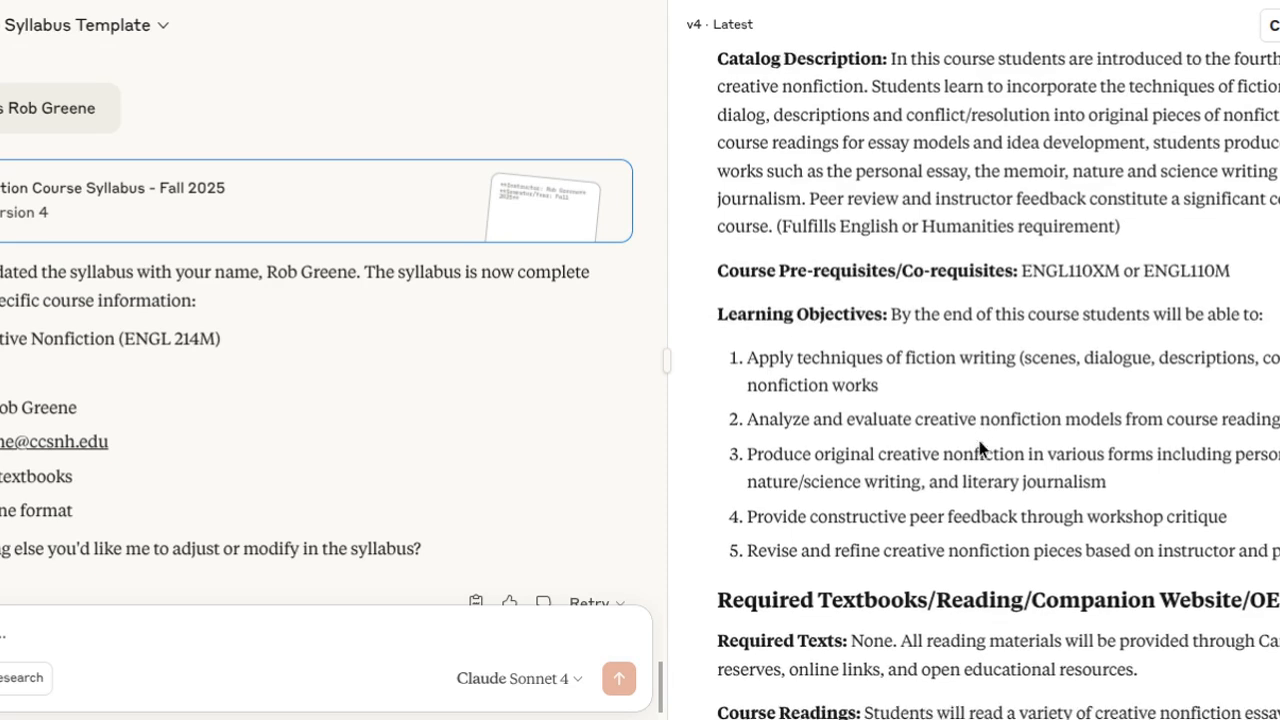
scroll(1037, 468, down, 10)
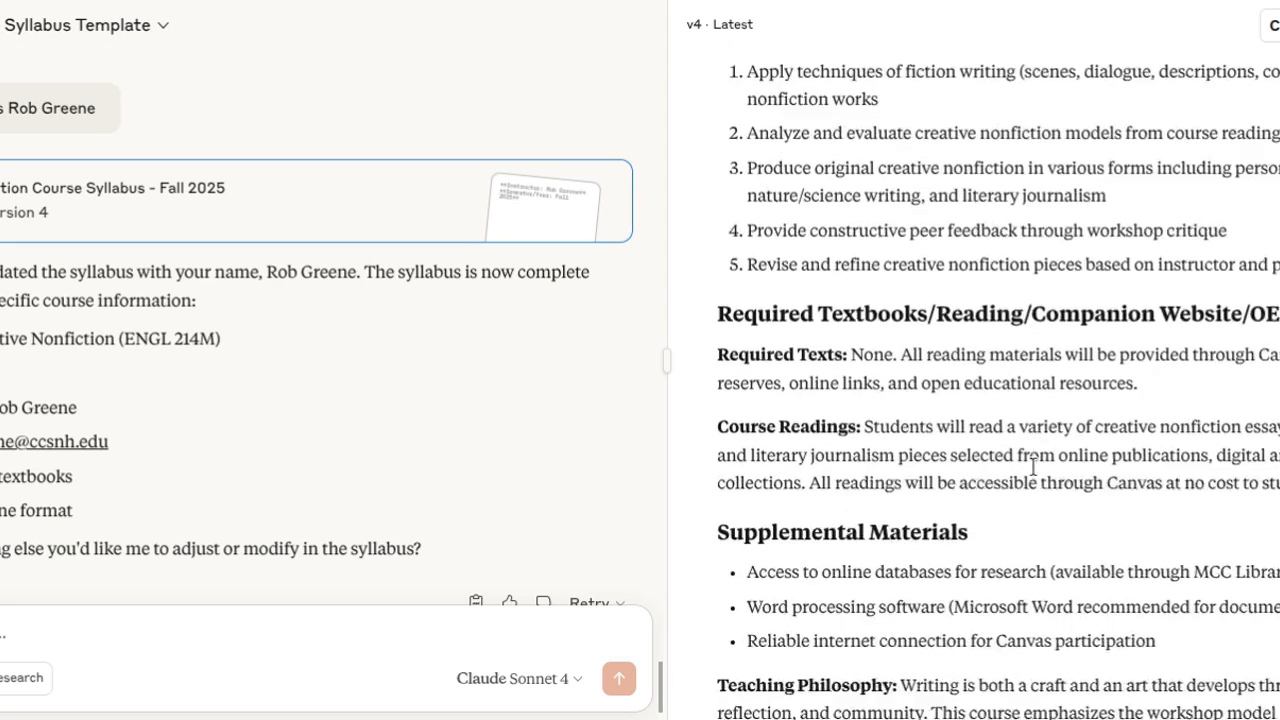
scroll(1027, 463, down, 2)
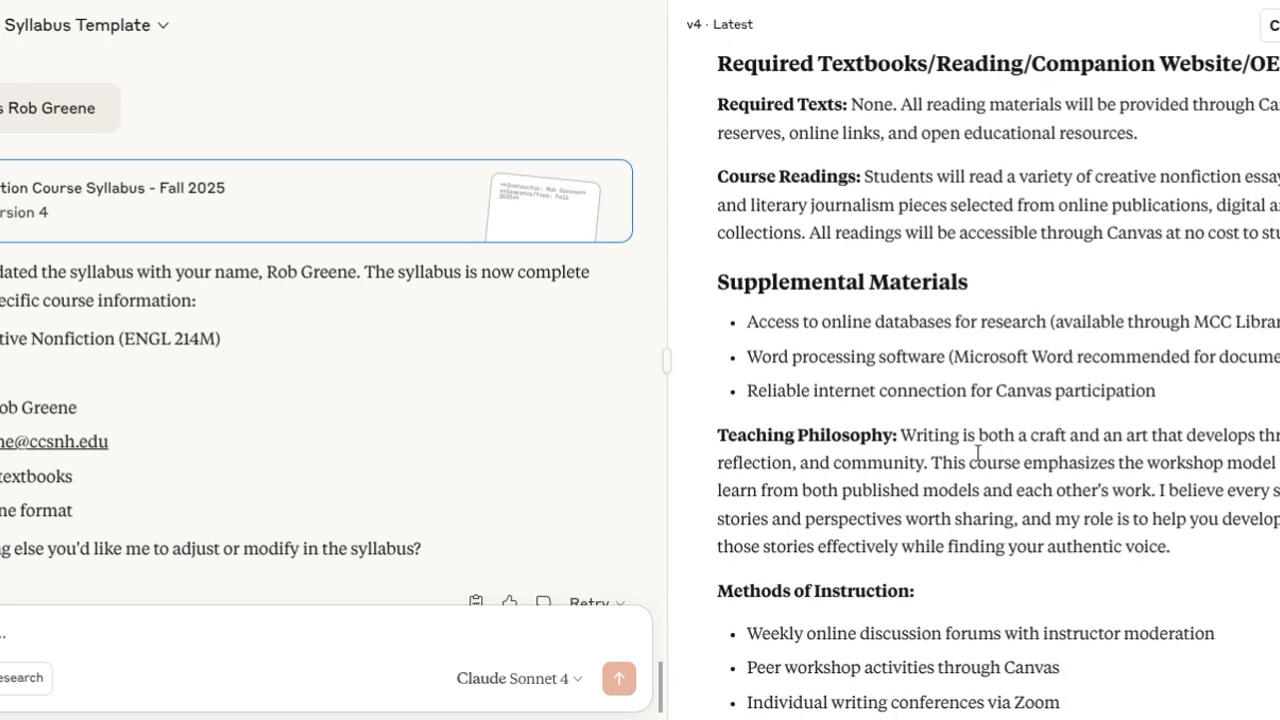
scroll(1098, 428, down, 1)
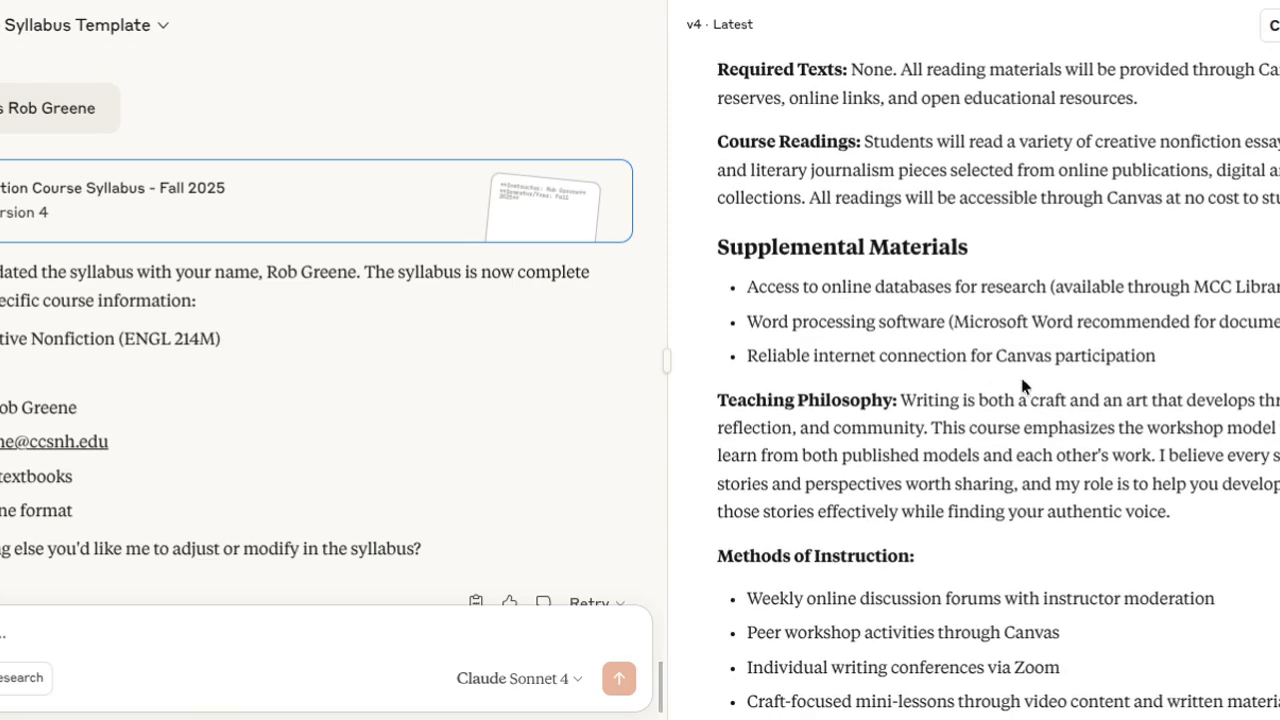
scroll(1026, 390, down, 3)
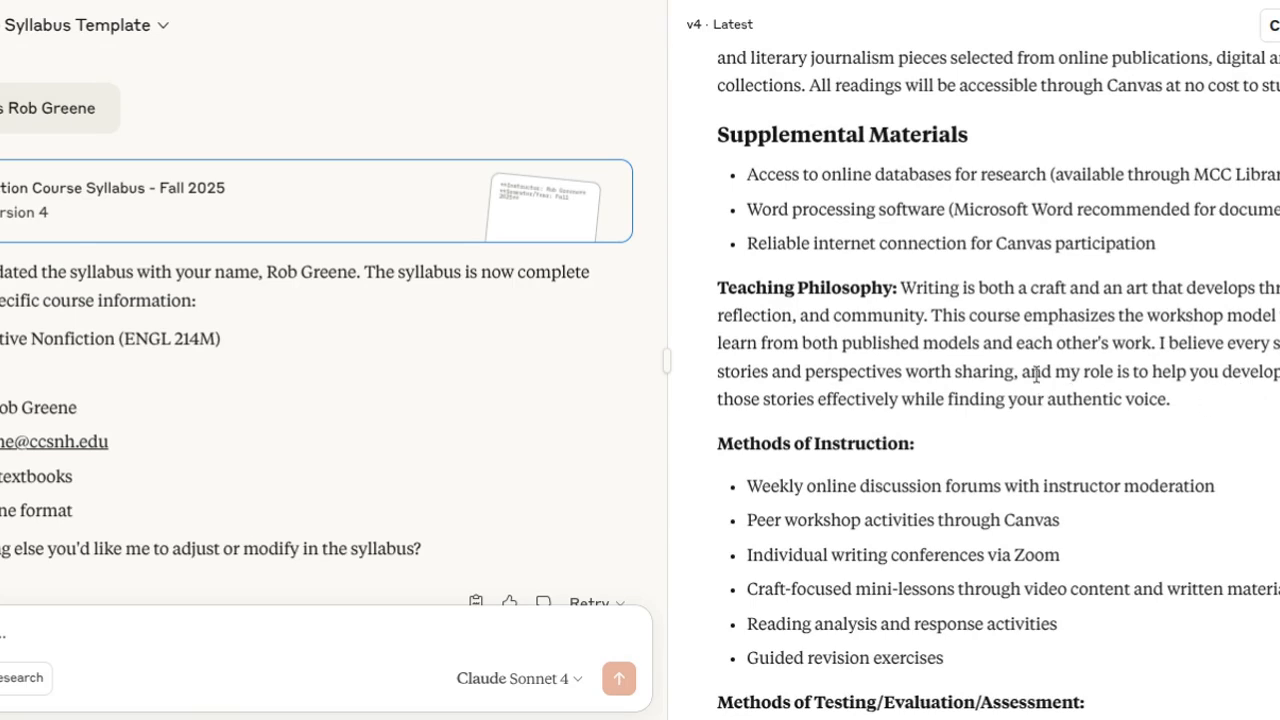
scroll(1036, 374, down, 3)
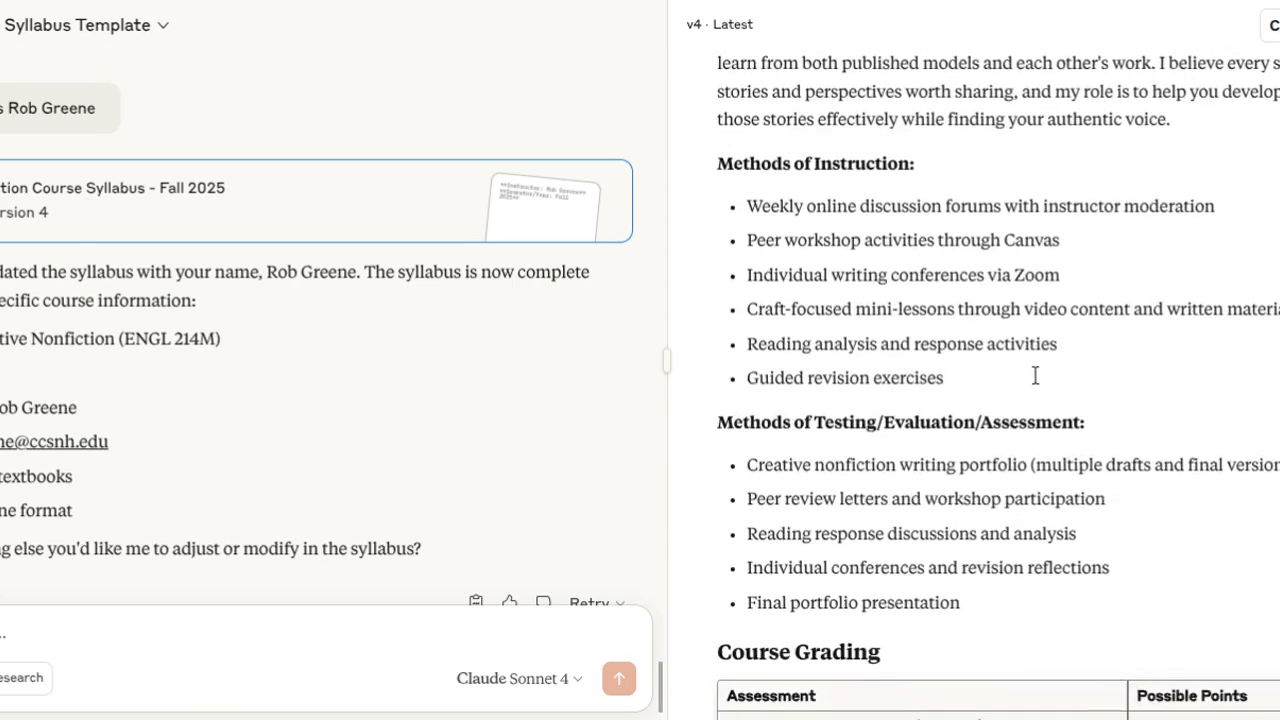
Examine the syllabus's assessment methods, course grading tables, incompletes policy, academic calendar, faculty response times and late work policy.
scroll(1036, 380, down, 2)
scroll(962, 388, up, 1)
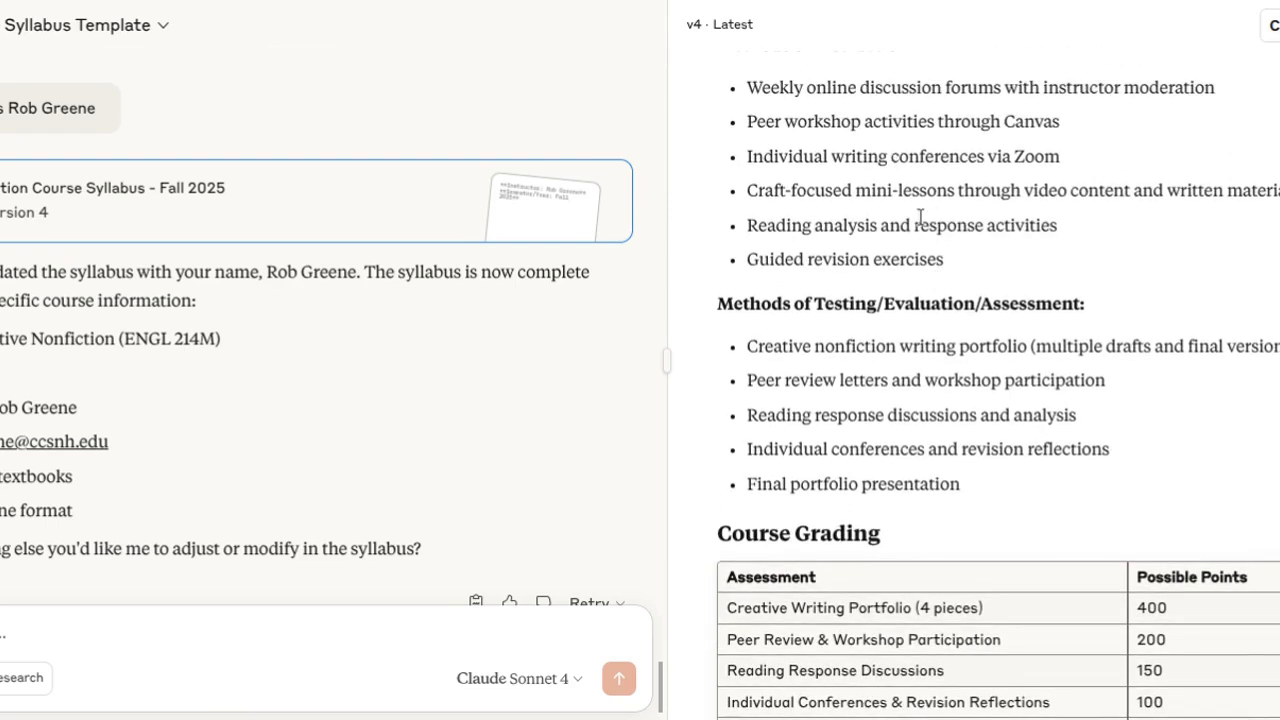
scroll(962, 388, down, 3)
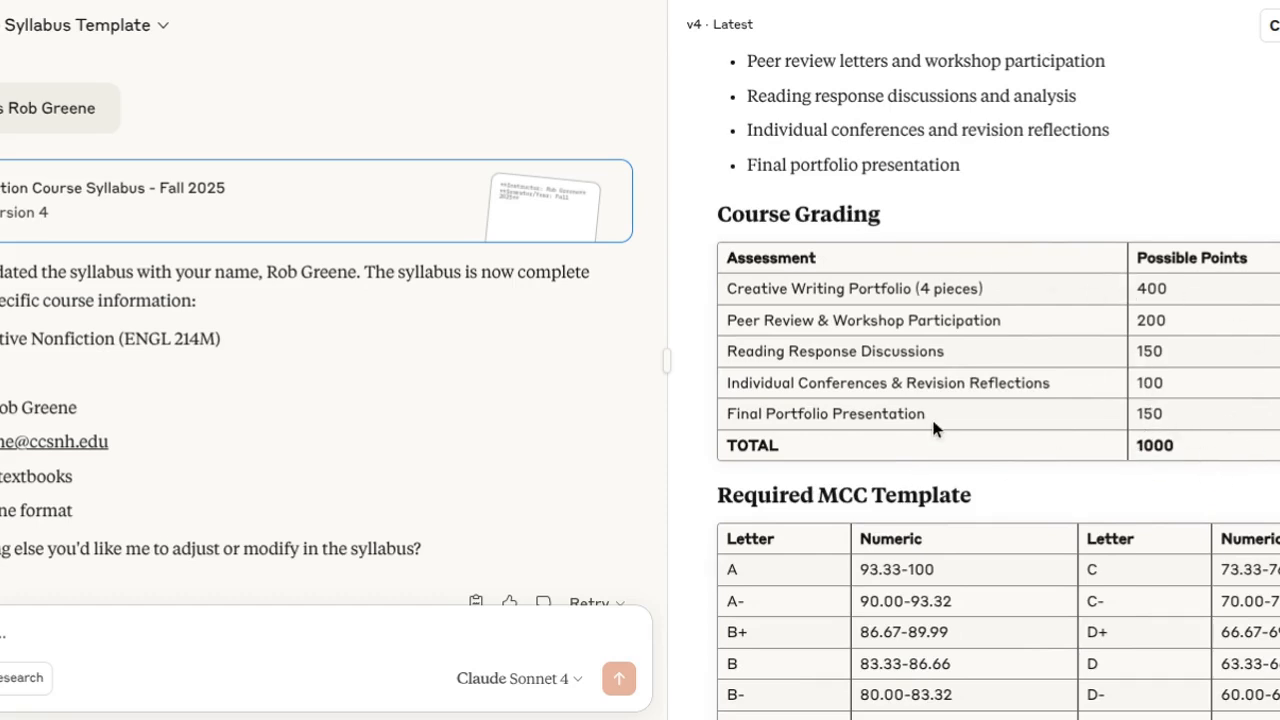
scroll(932, 424, down, 2)
scroll(931, 416, down, 6)
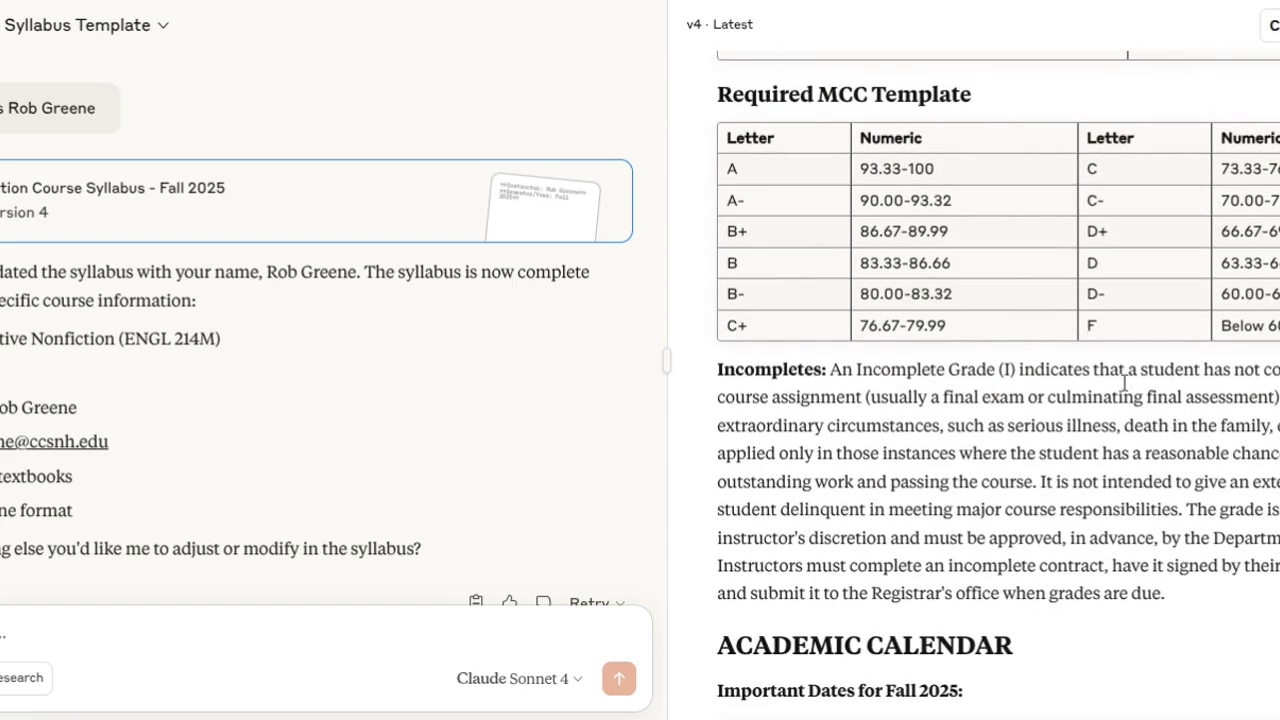
scroll(1075, 445, down, 1)
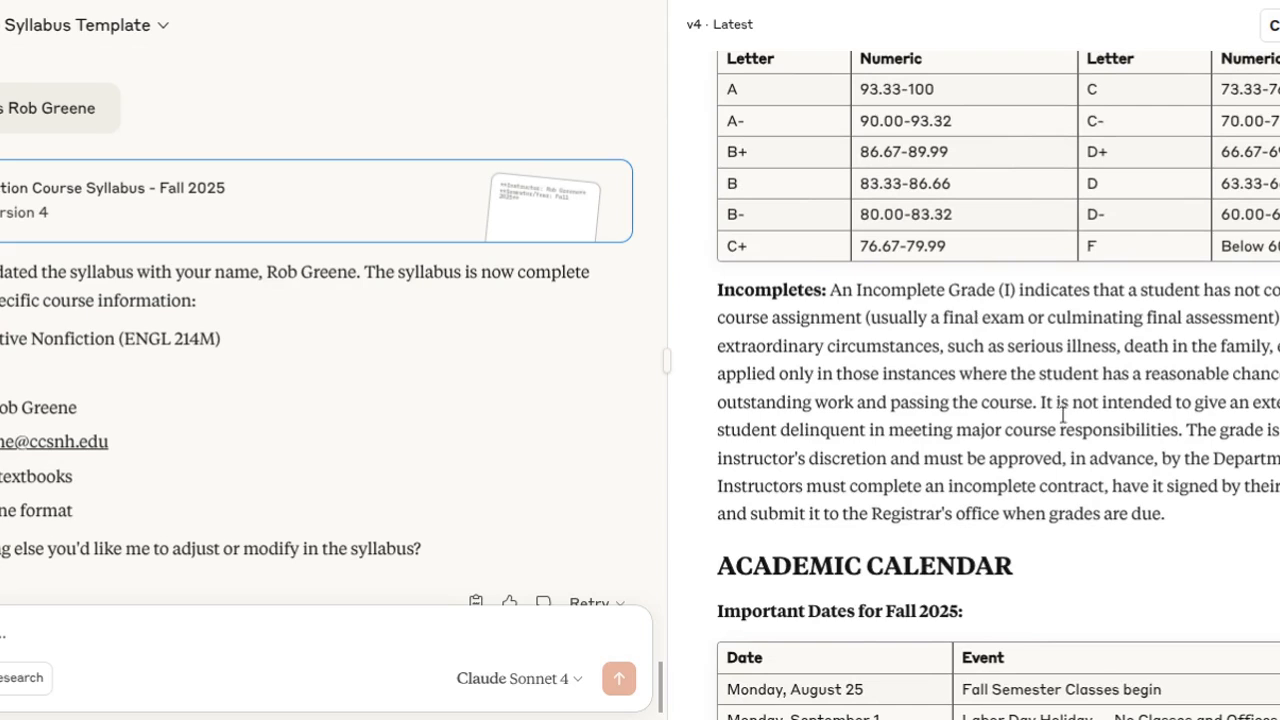
scroll(1195, 445, down, 3)
scroll(1152, 475, down, 6)
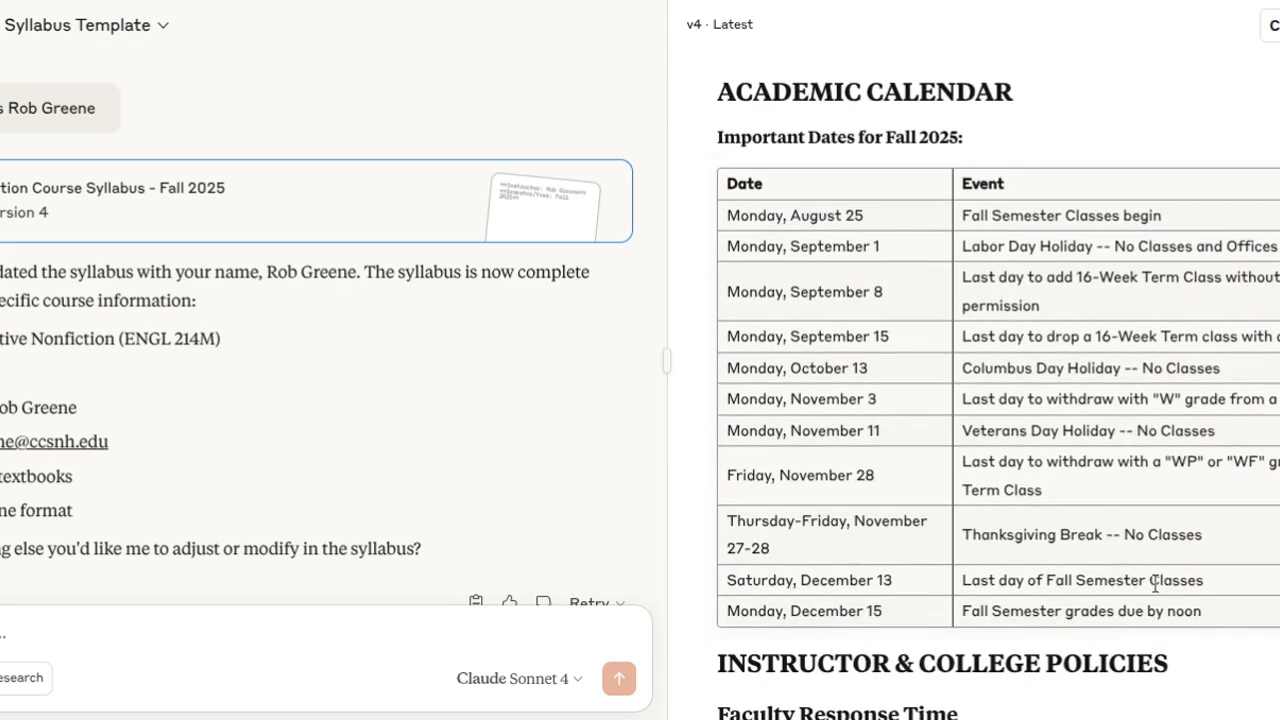
scroll(1044, 476, down, 6)
scroll(1045, 488, down, 1)
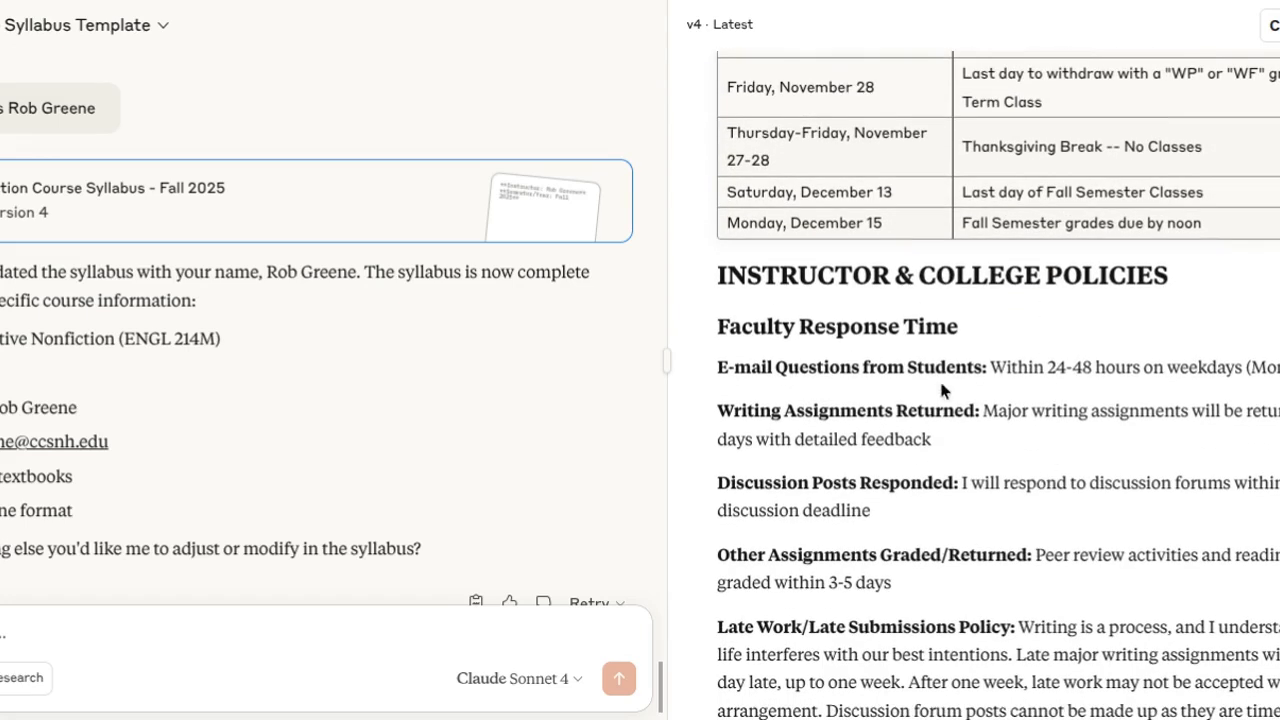
scroll(943, 408, down, 1)
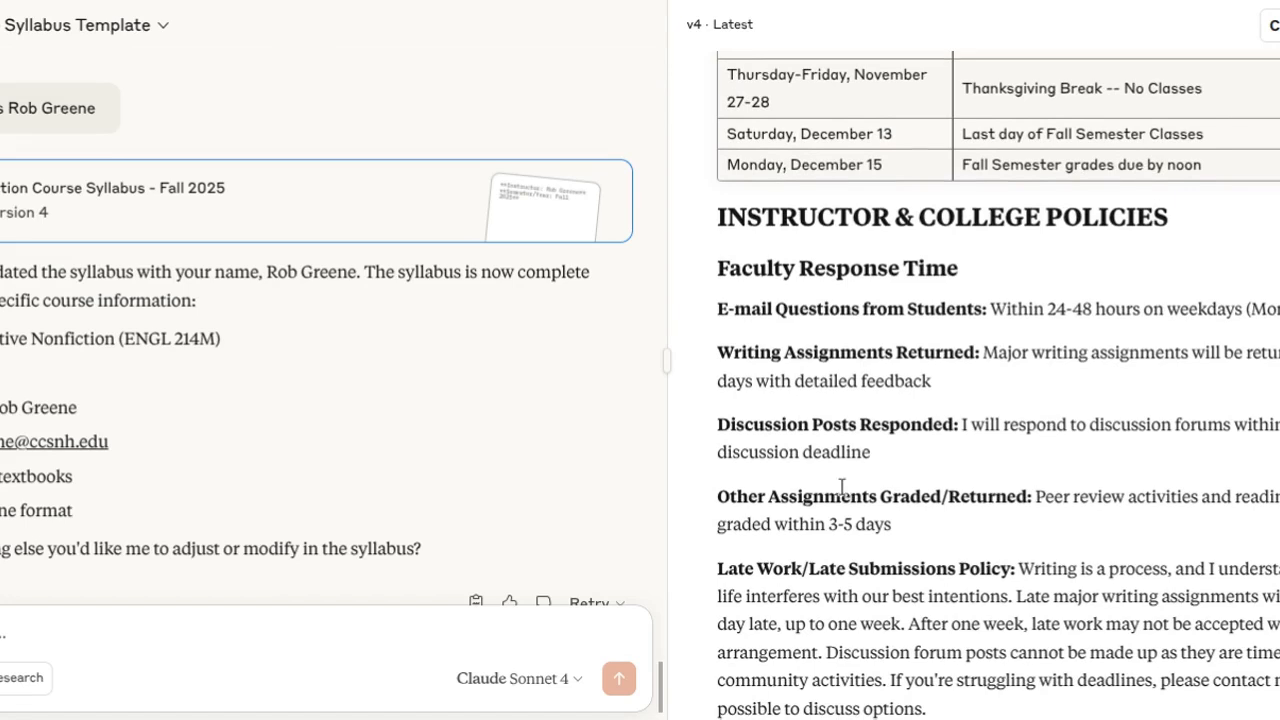
scroll(1003, 410, down, 1)
scroll(897, 520, down, 5)
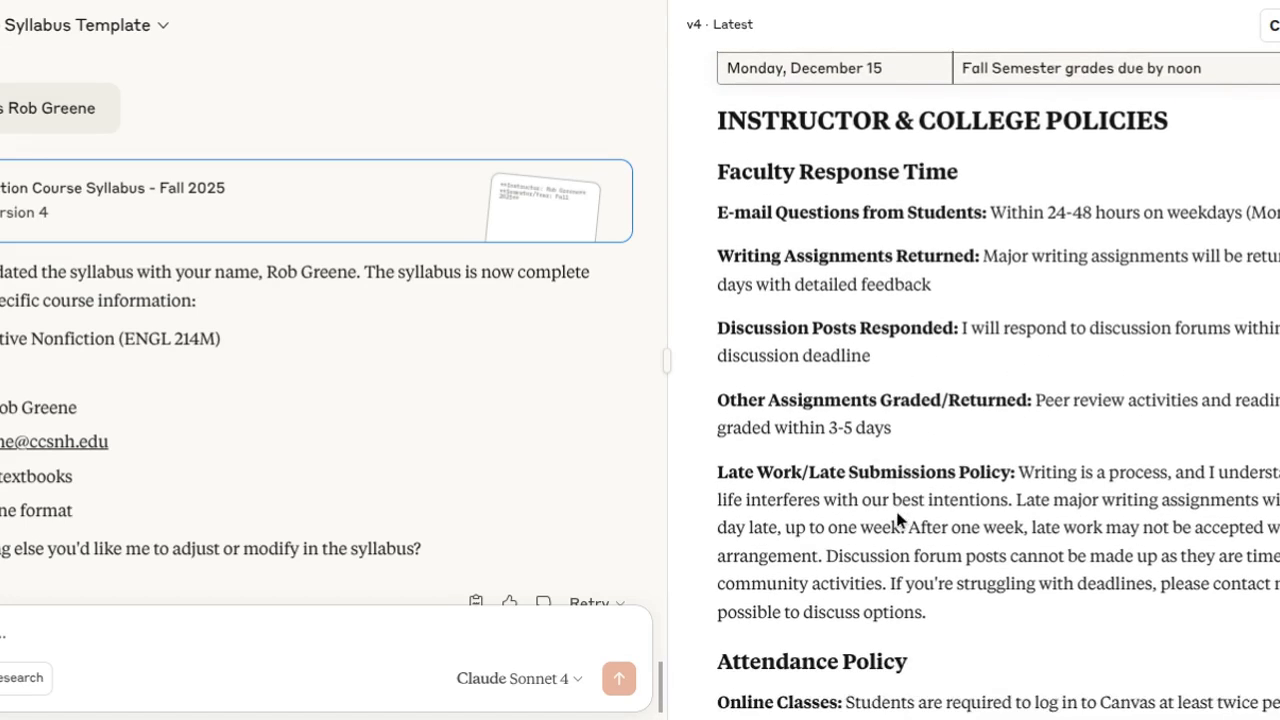
Review the syllabus's late work, attendance, academic integrity, creative writing, Canvas and e-mail usage, and Title IX policies.
scroll(900, 517, down, 5)
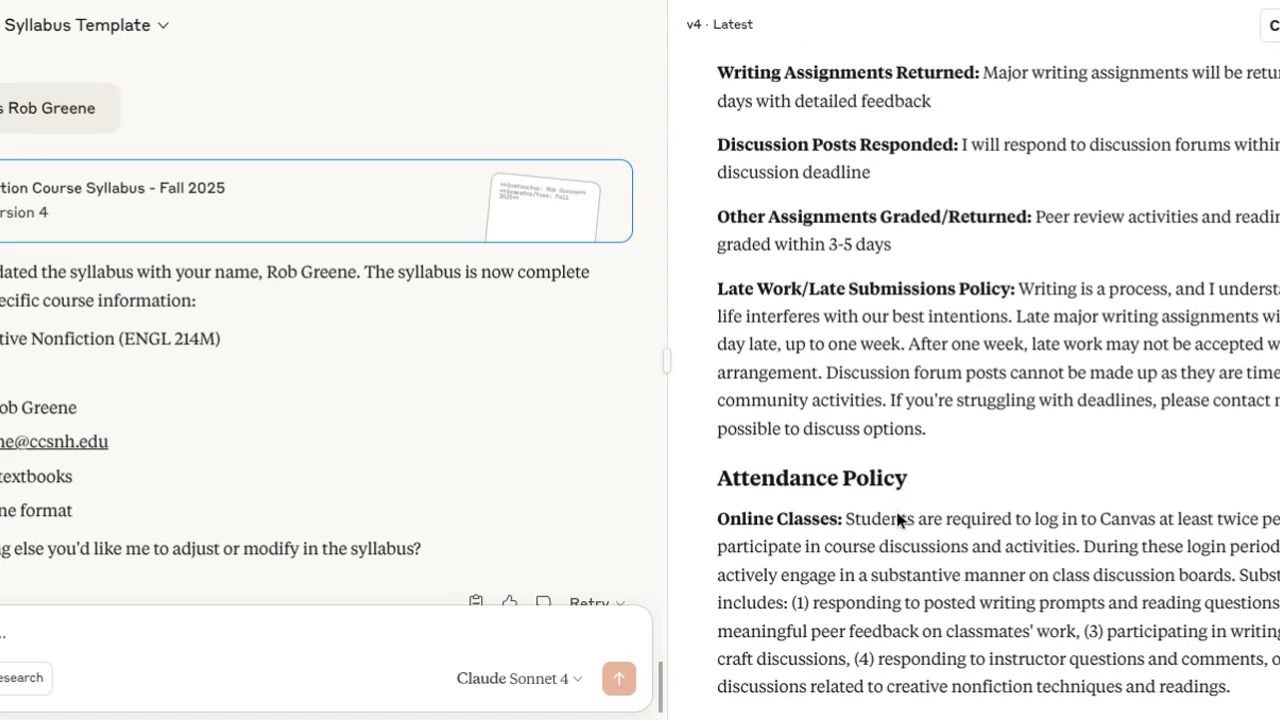
scroll(973, 496, down, 6)
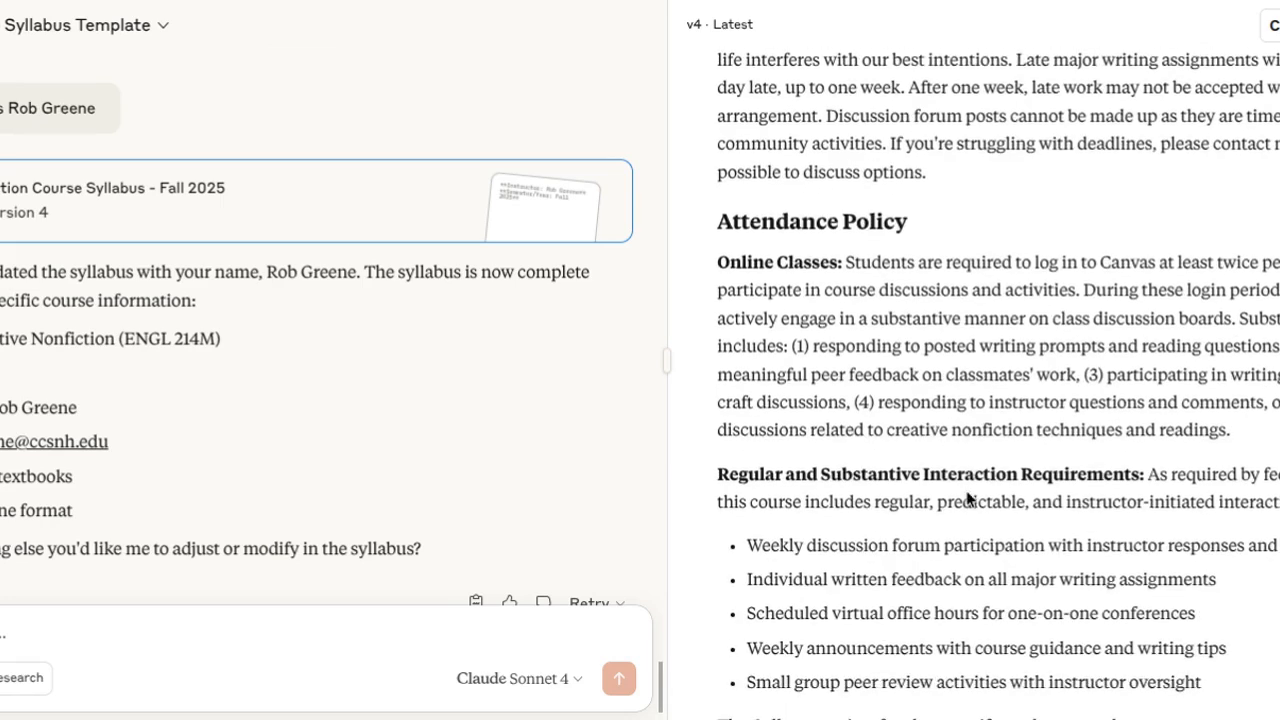
scroll(954, 478, down, 6)
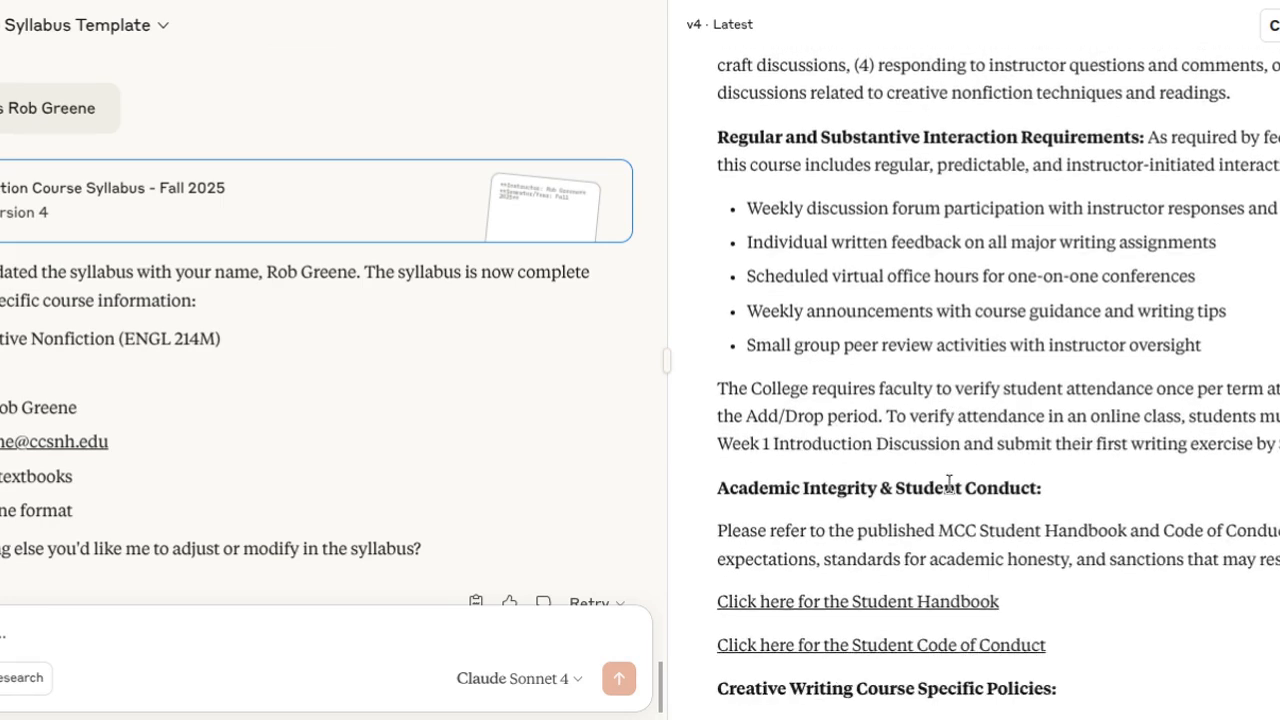
scroll(940, 490, down, 12)
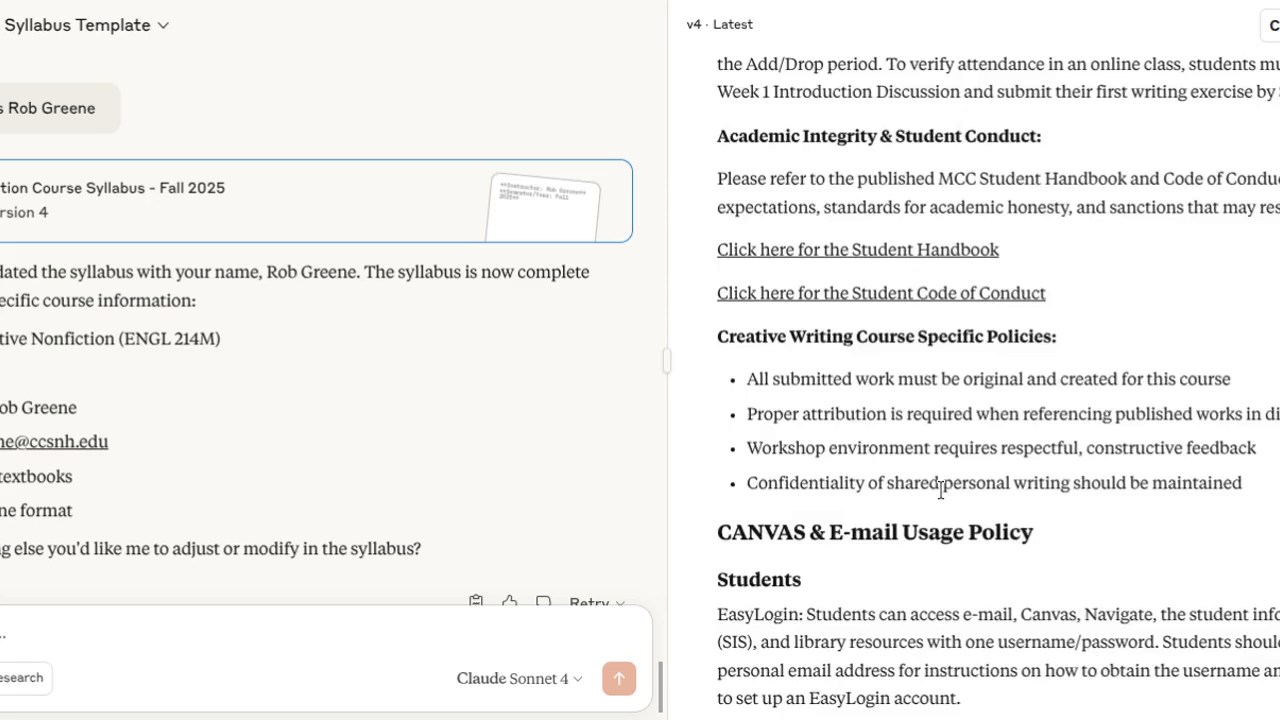
scroll(940, 490, down, 12)
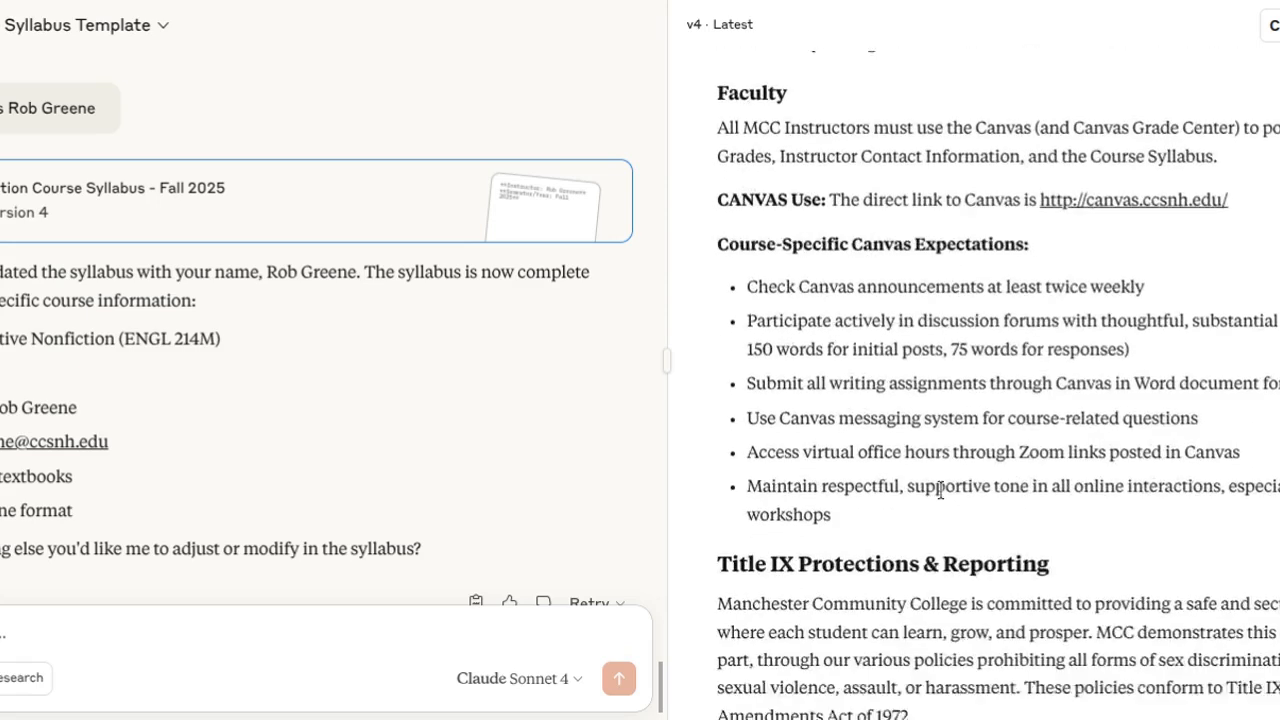
scroll(940, 490, down, 12)
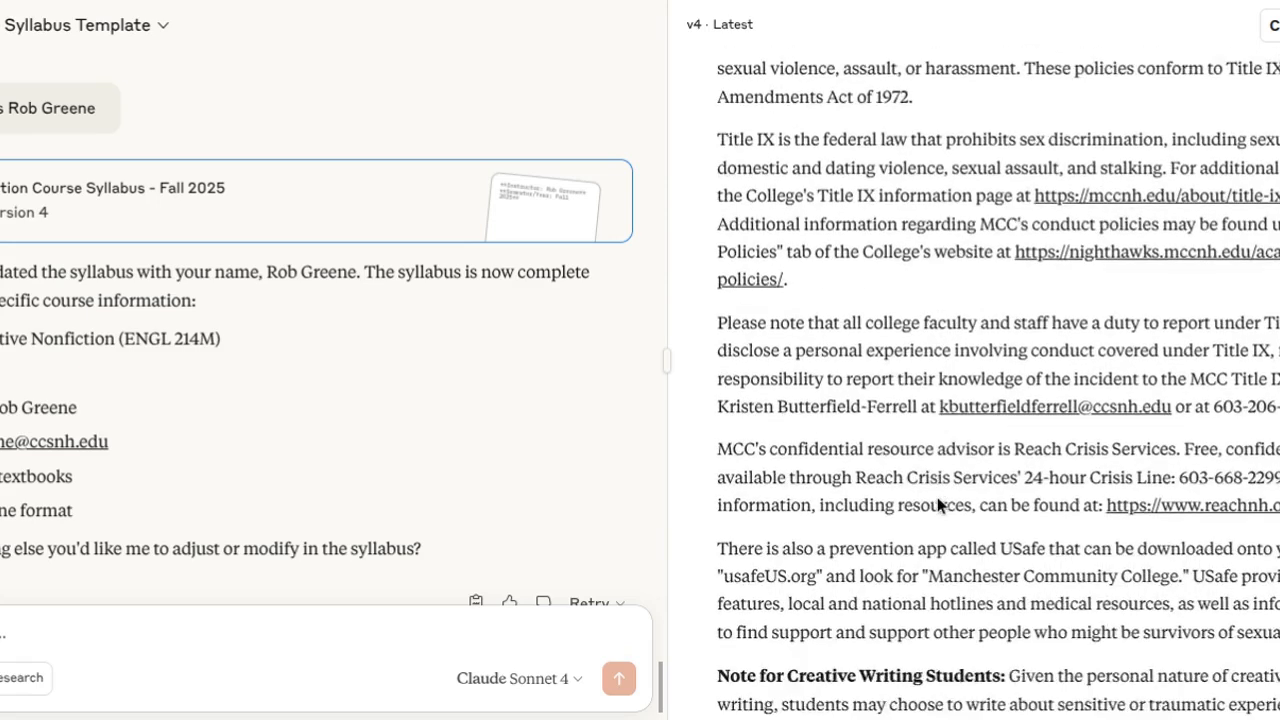
scroll(937, 497, down, 2)
scroll(937, 497, up, 10)
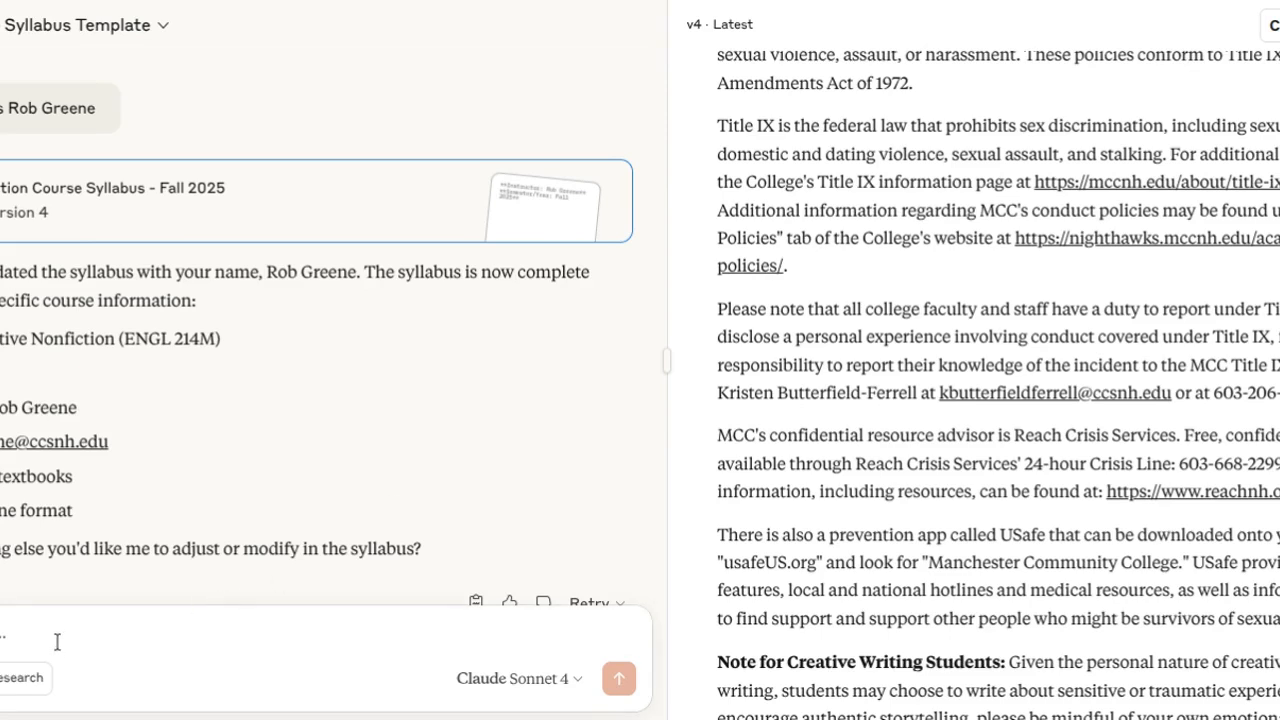
Send a message asking to add the pasted "WRITE SMART" AI policy to the syllabus.
text(Ca)
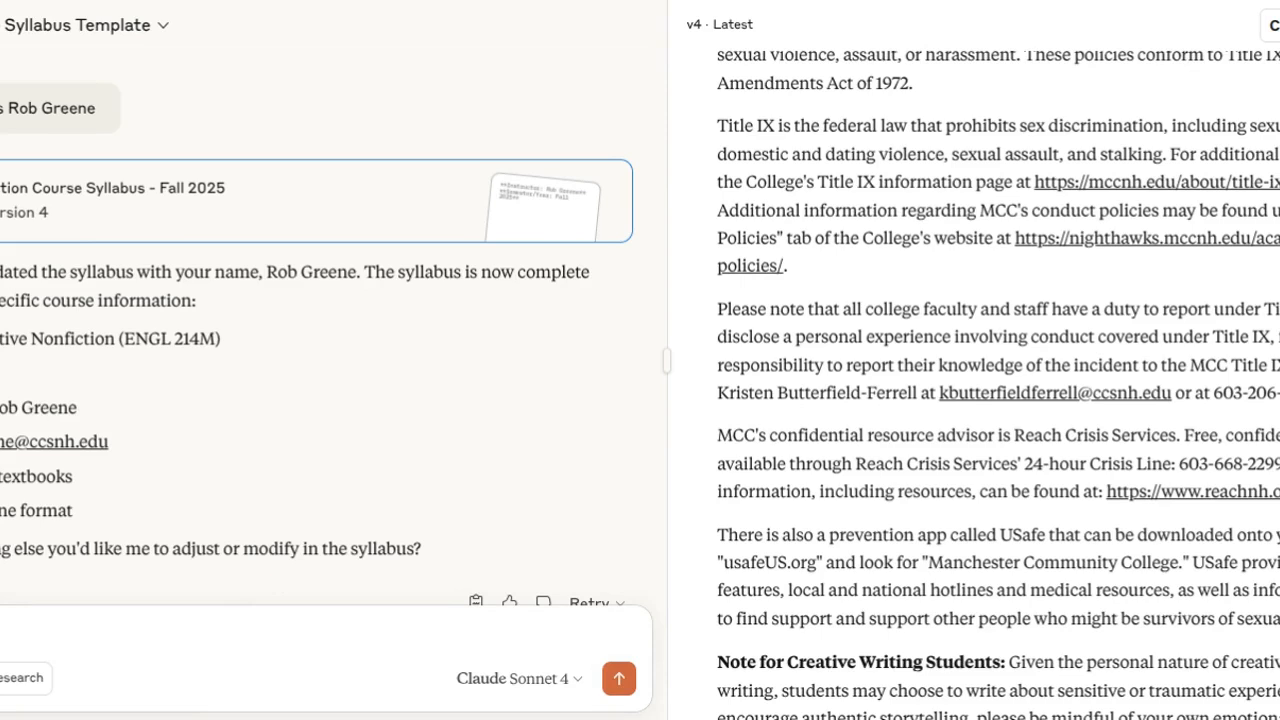
key(ctrl+v)
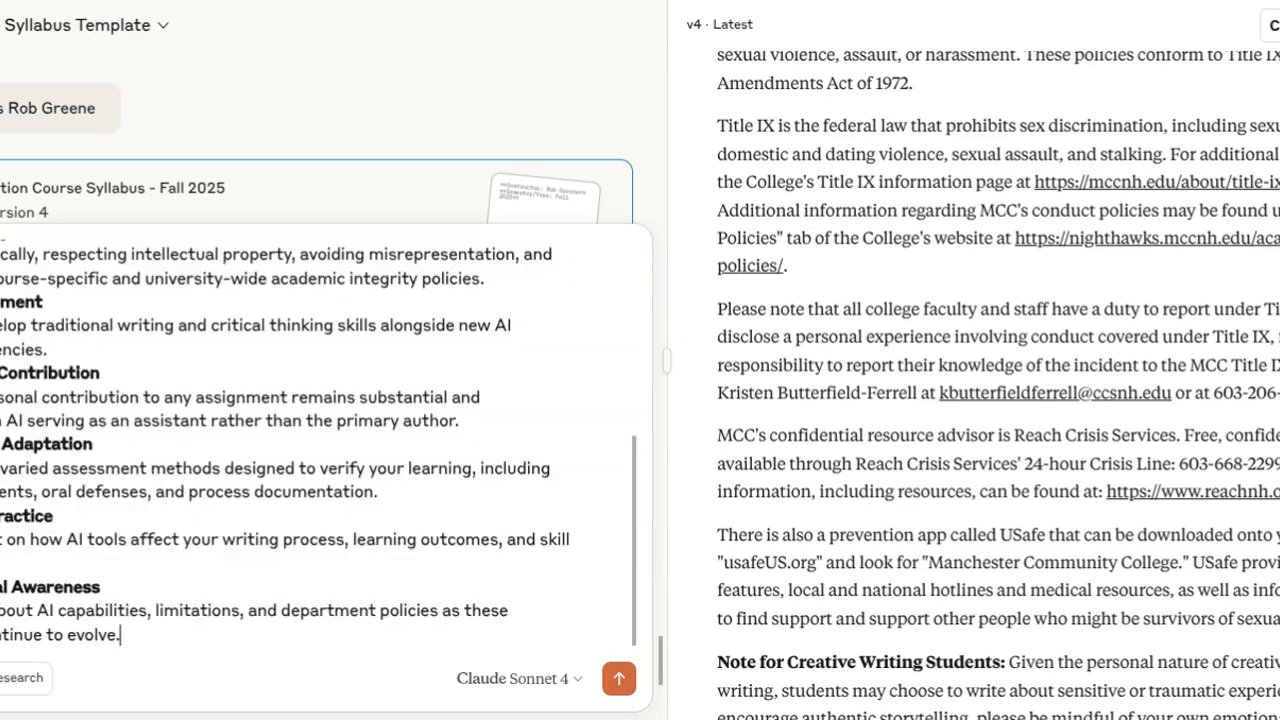
key(Return)
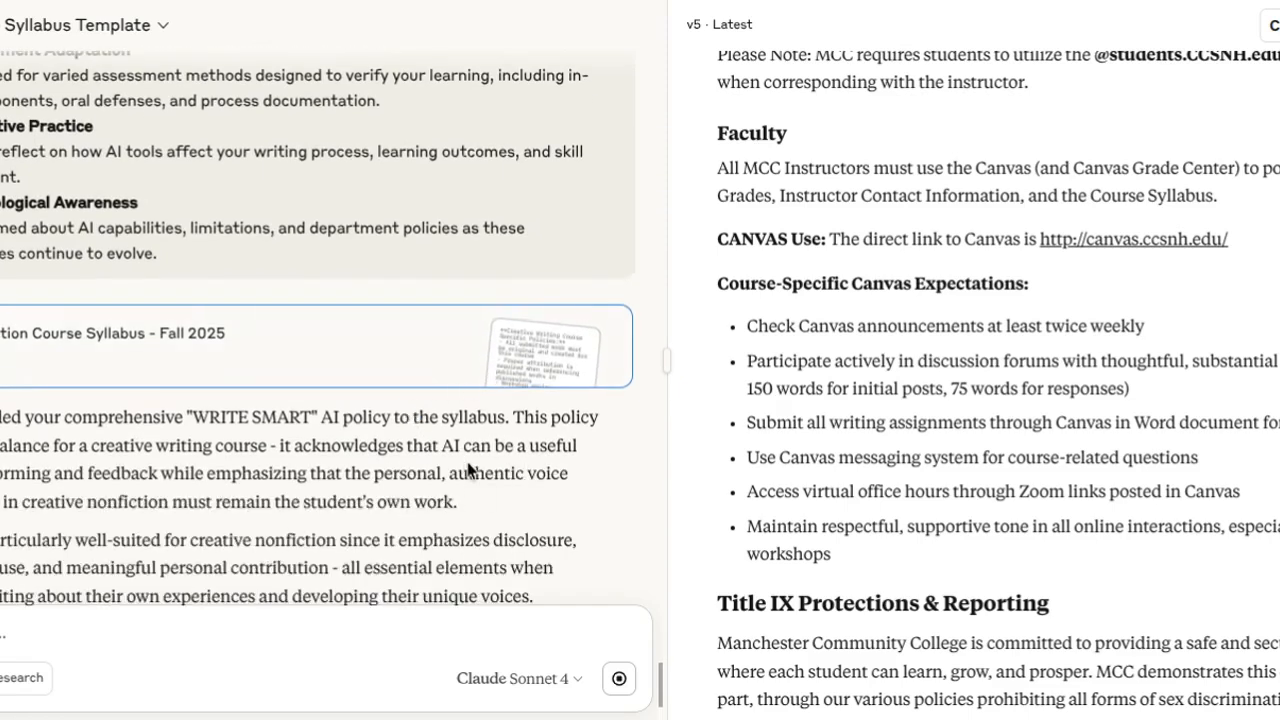
Examine the updated syllabus's Title IX, student support, medical emergency and cancellations sections.
scroll(930, 418, down, 15)
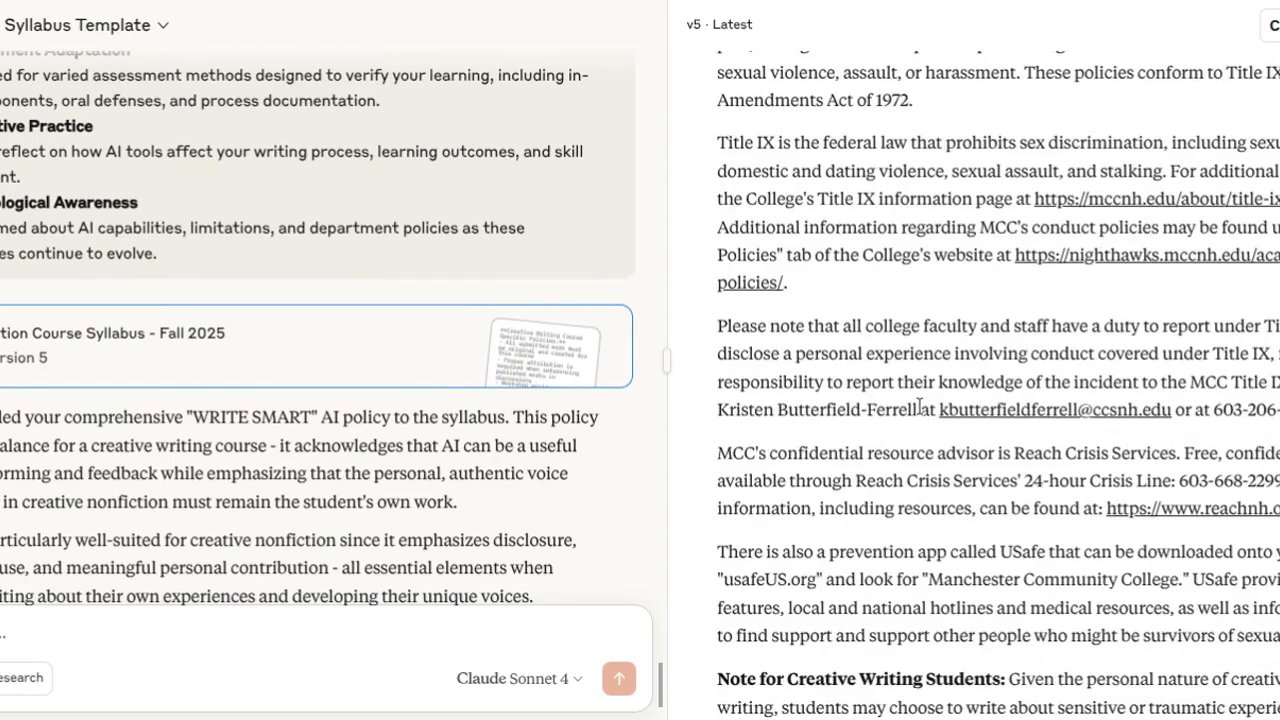
scroll(919, 406, up, 2)
scroll(919, 406, down, 10)
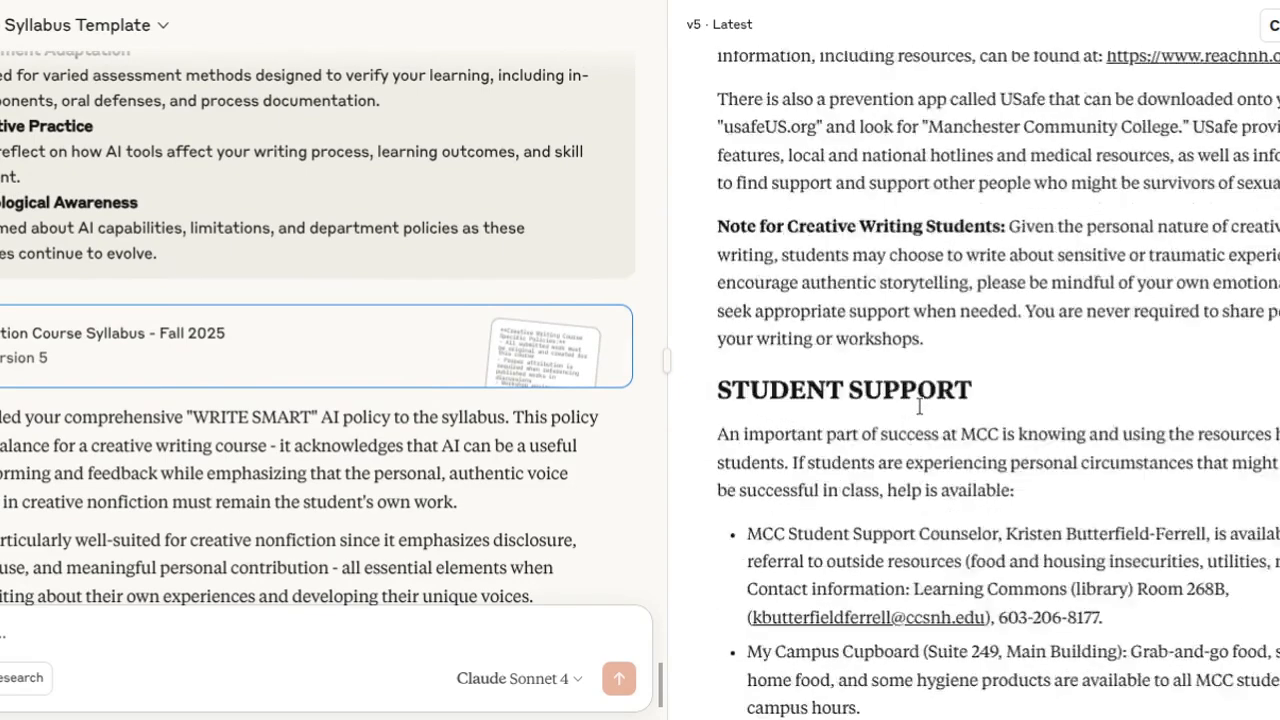
scroll(919, 406, down, 12)
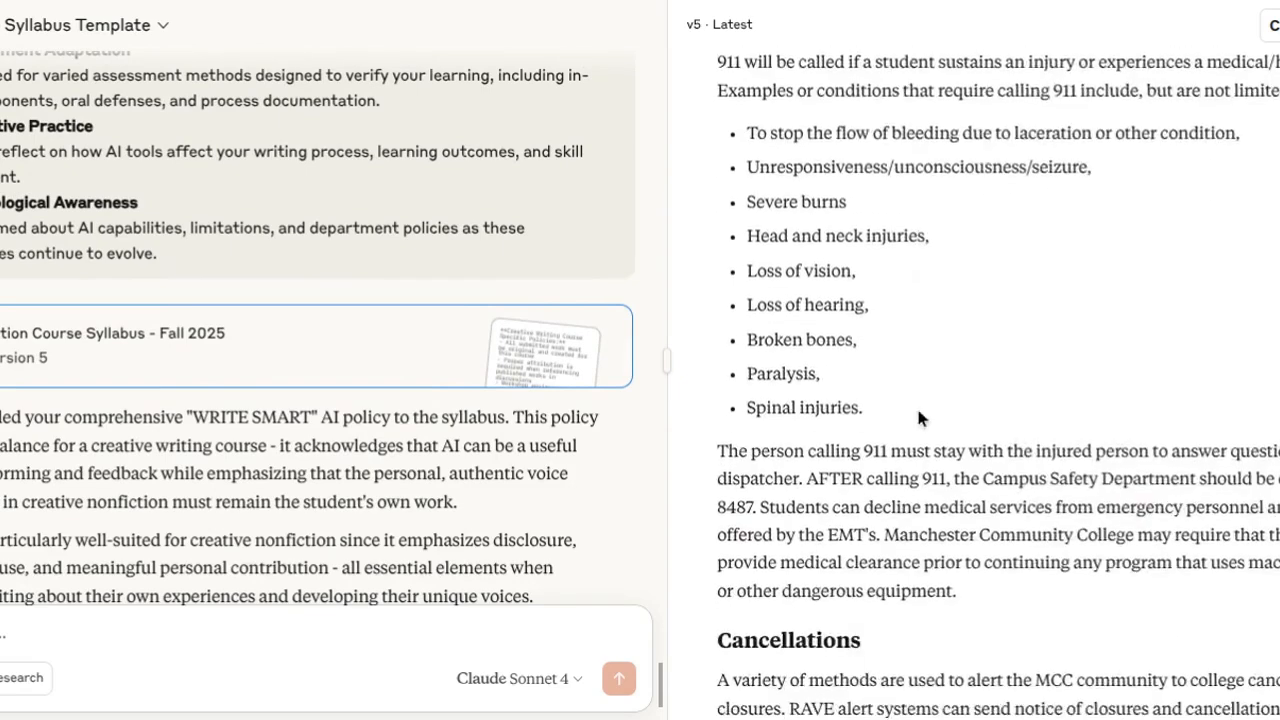
scroll(916, 410, up, 2)
scroll(916, 410, down, 10)
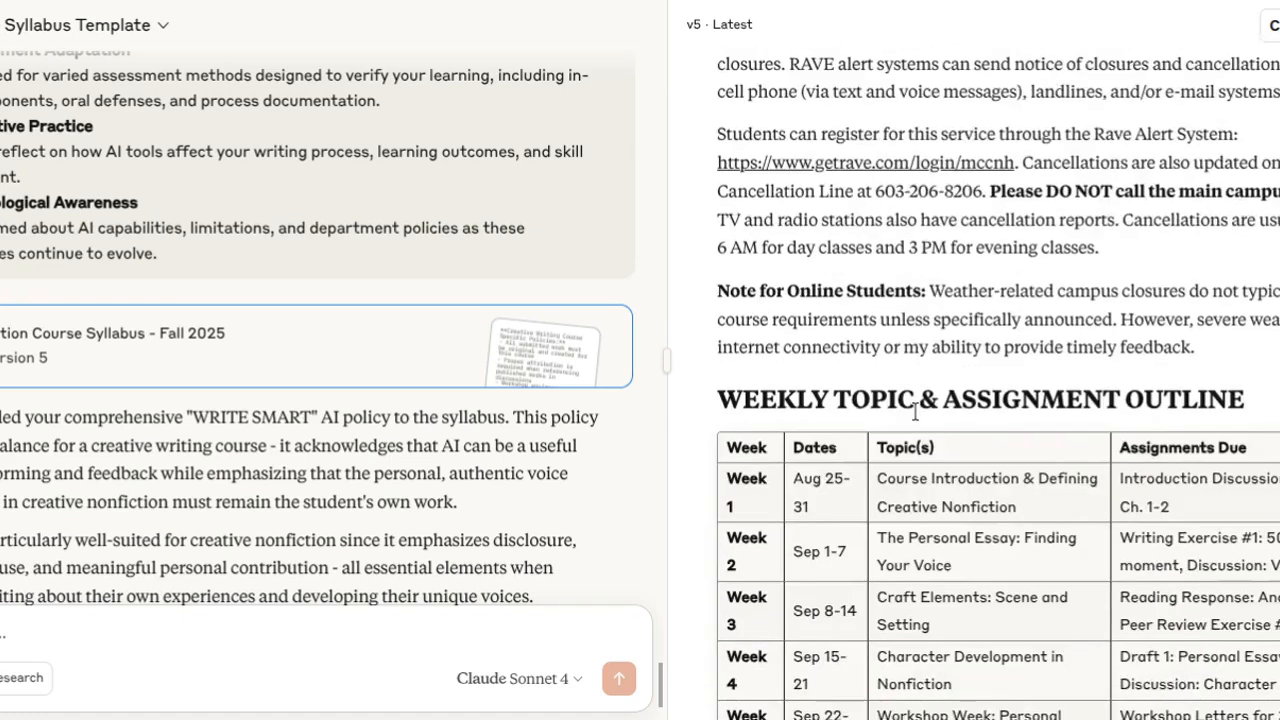
Review the weekly topic and assignment outline for all 16 weeks and the portfolio requirements below it.
scroll(915, 410, down, 10)
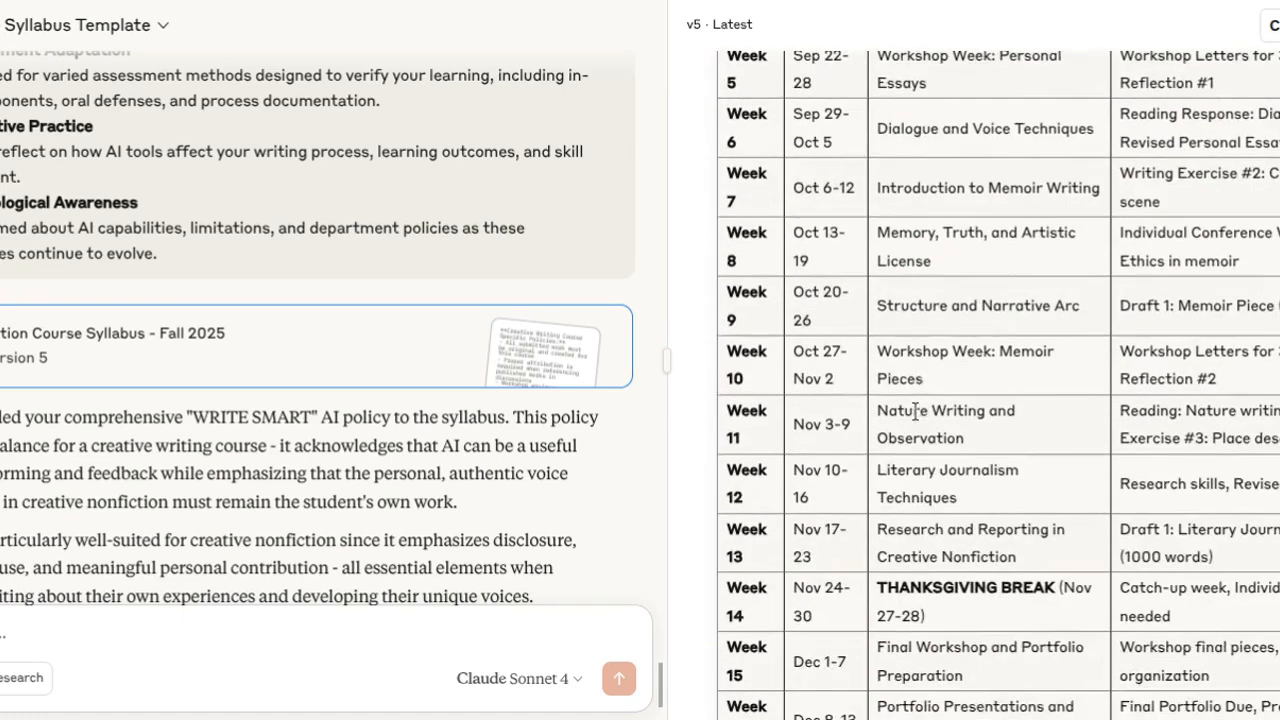
scroll(915, 410, up, 10)
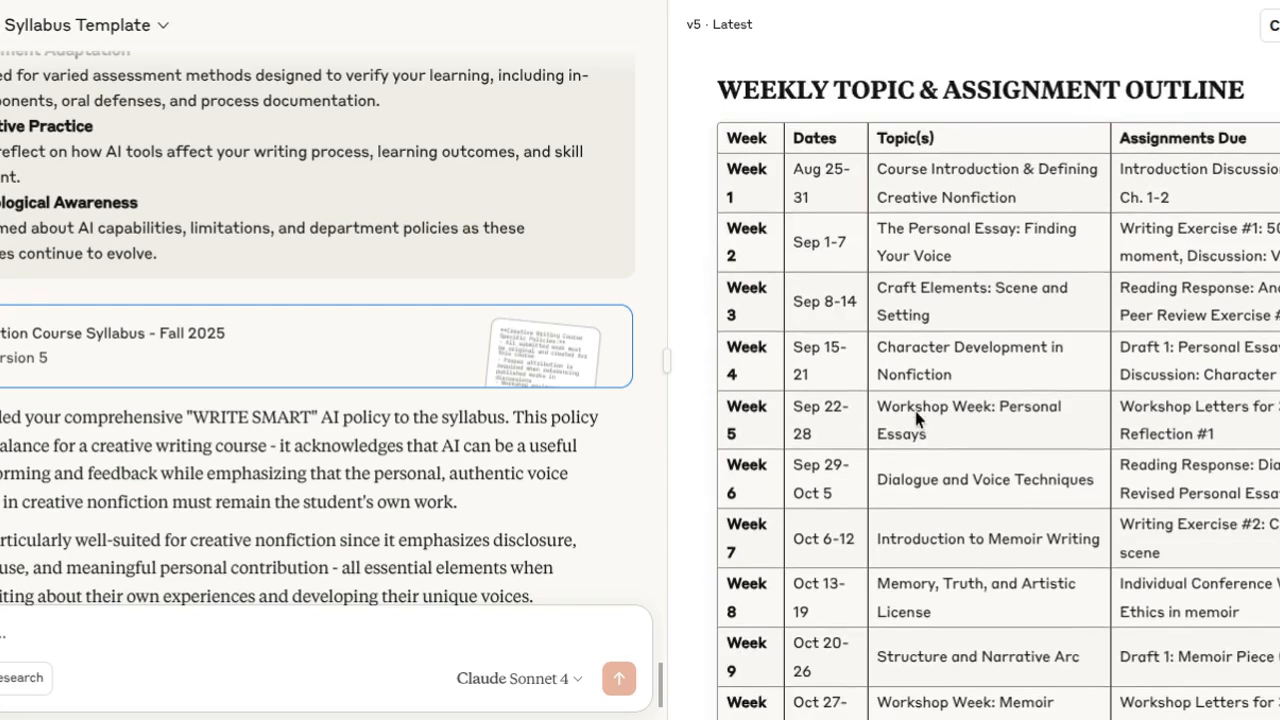
scroll(1225, 435, down, 3)
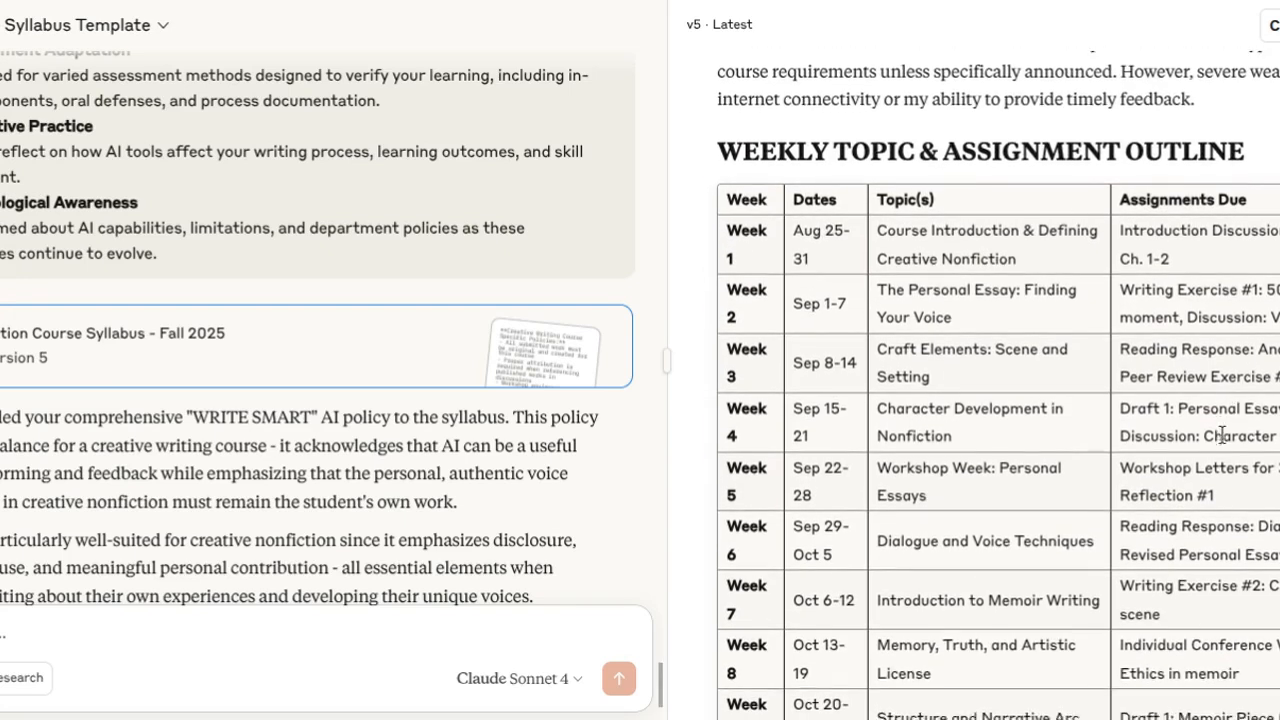
scroll(990, 488, down, 6)
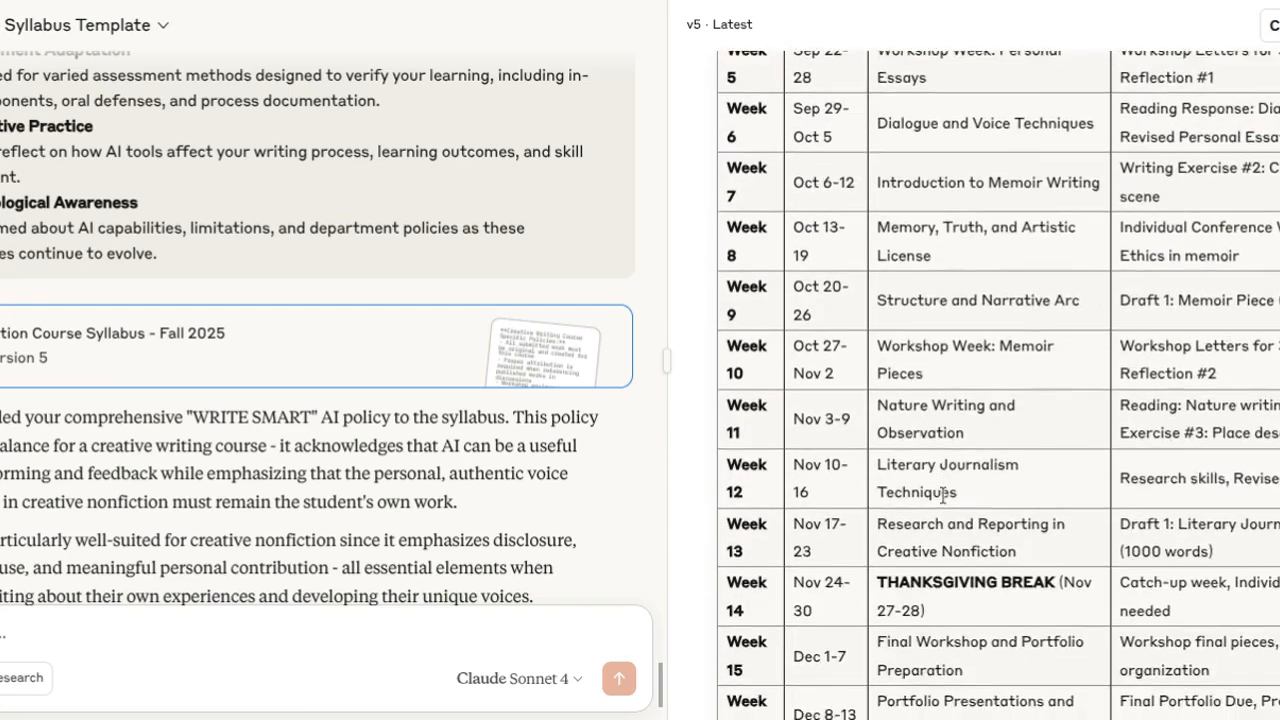
scroll(1004, 492, down, 1)
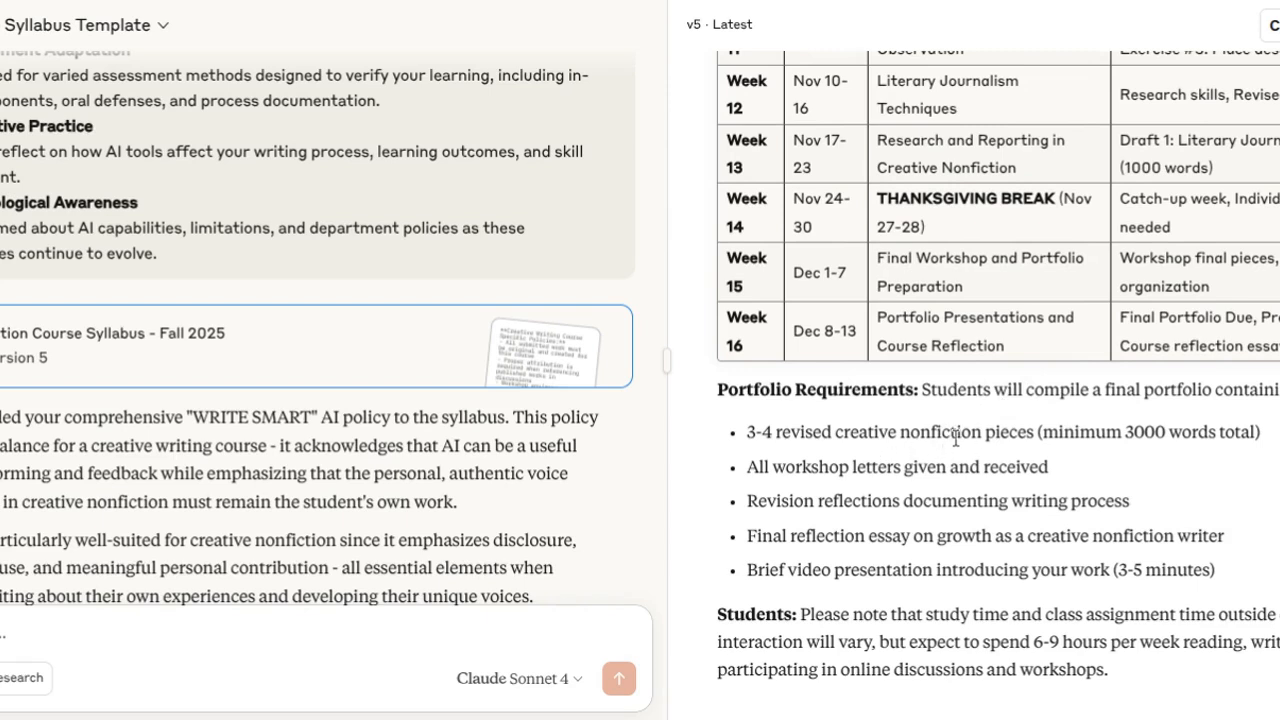
scroll(975, 318, up, 5)
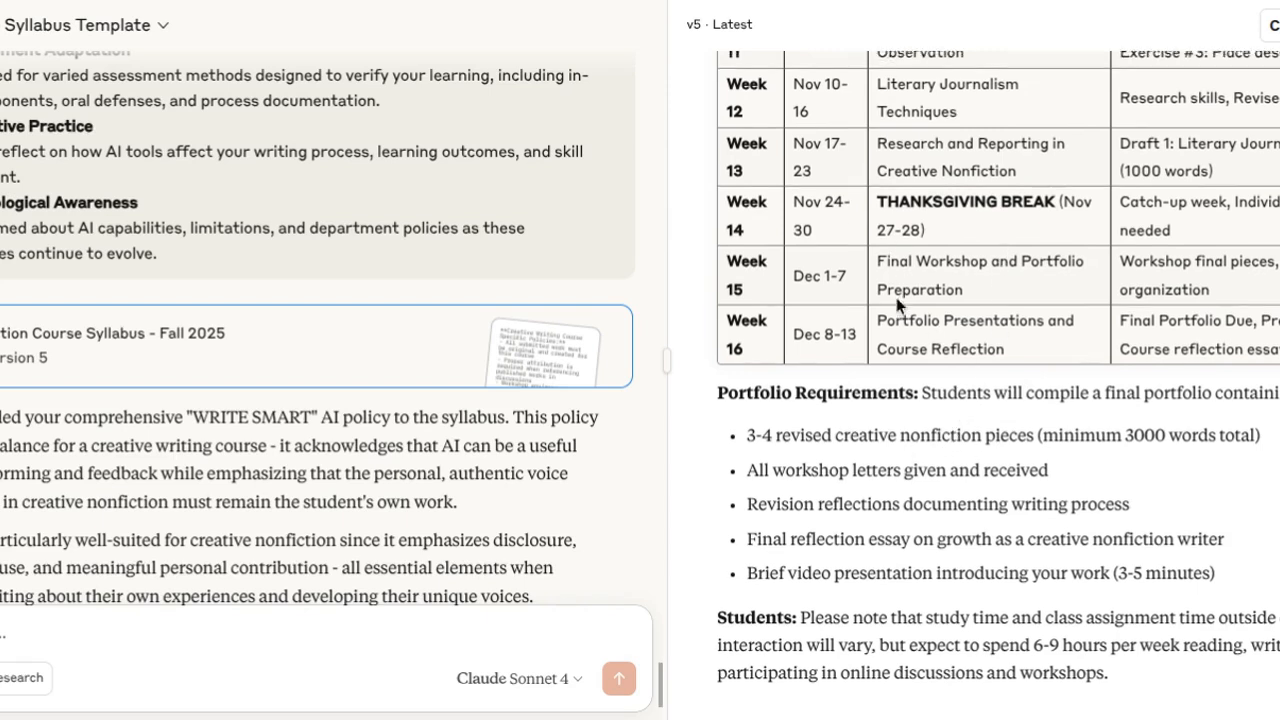
scroll(1012, 441, down, 5)
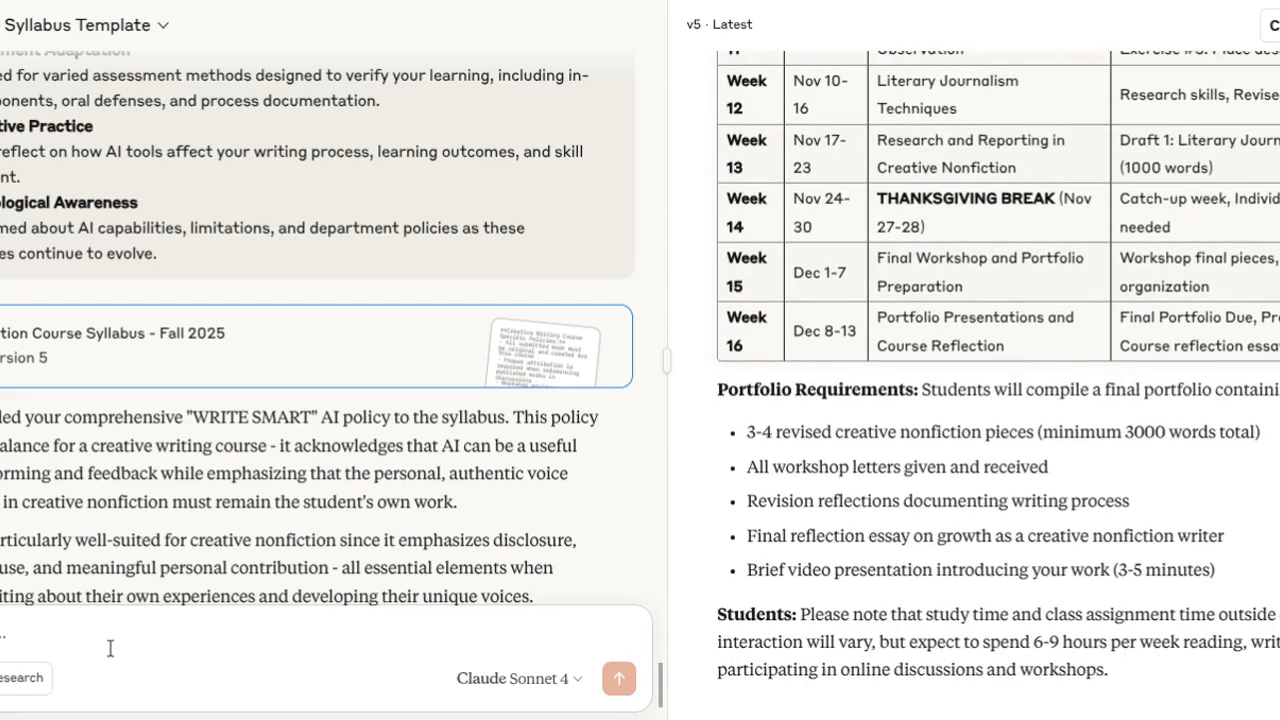
Send a message asking to outline a CANVAS shell for this course.
text(CAN)
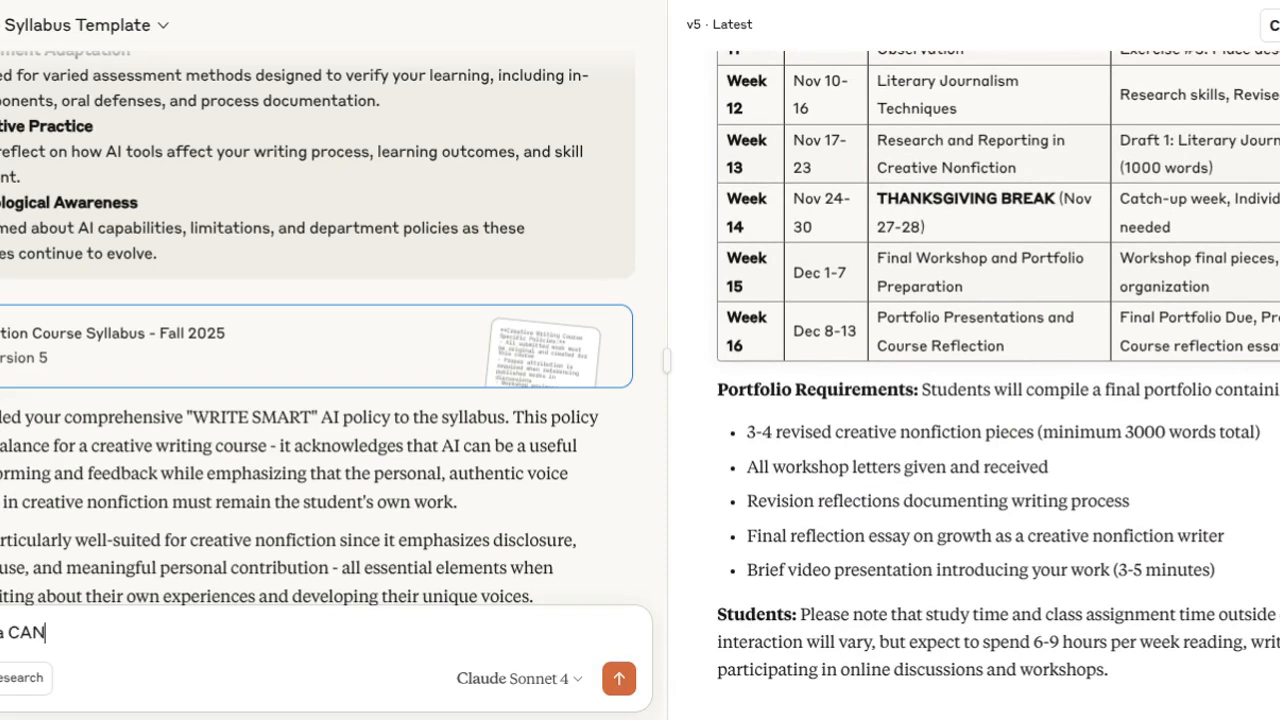
text(shell for this course)
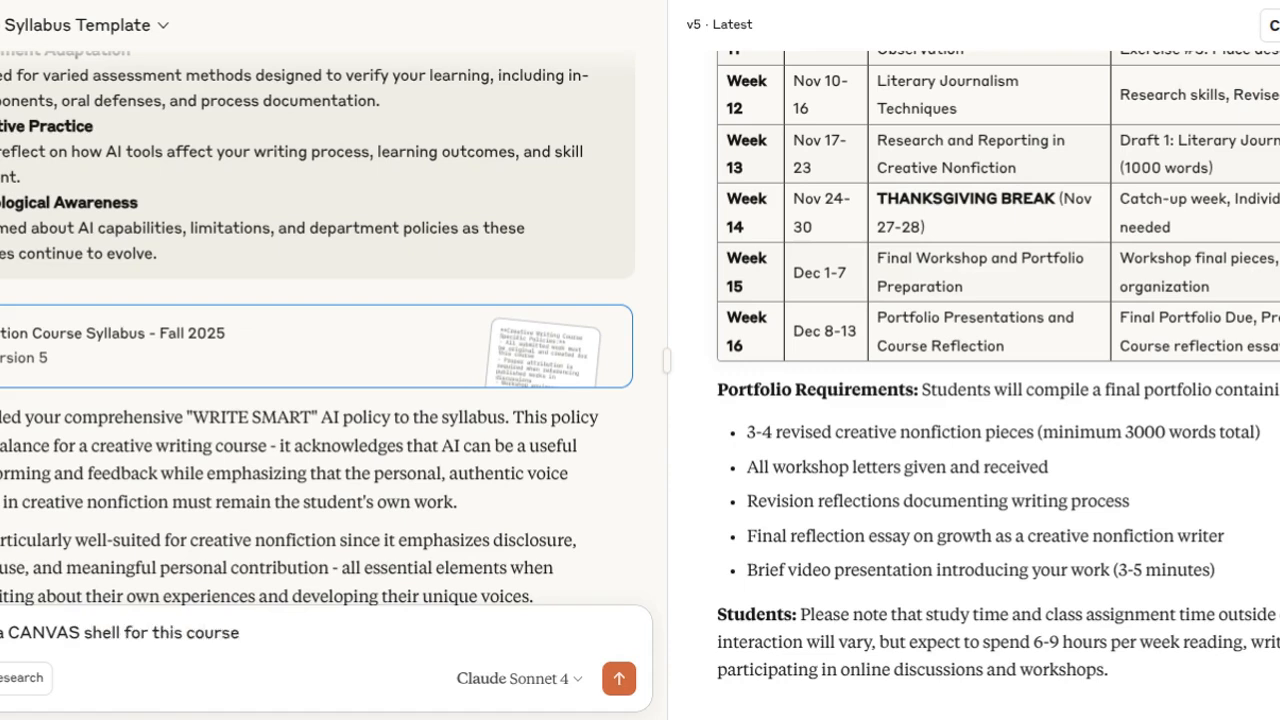
key(Return)
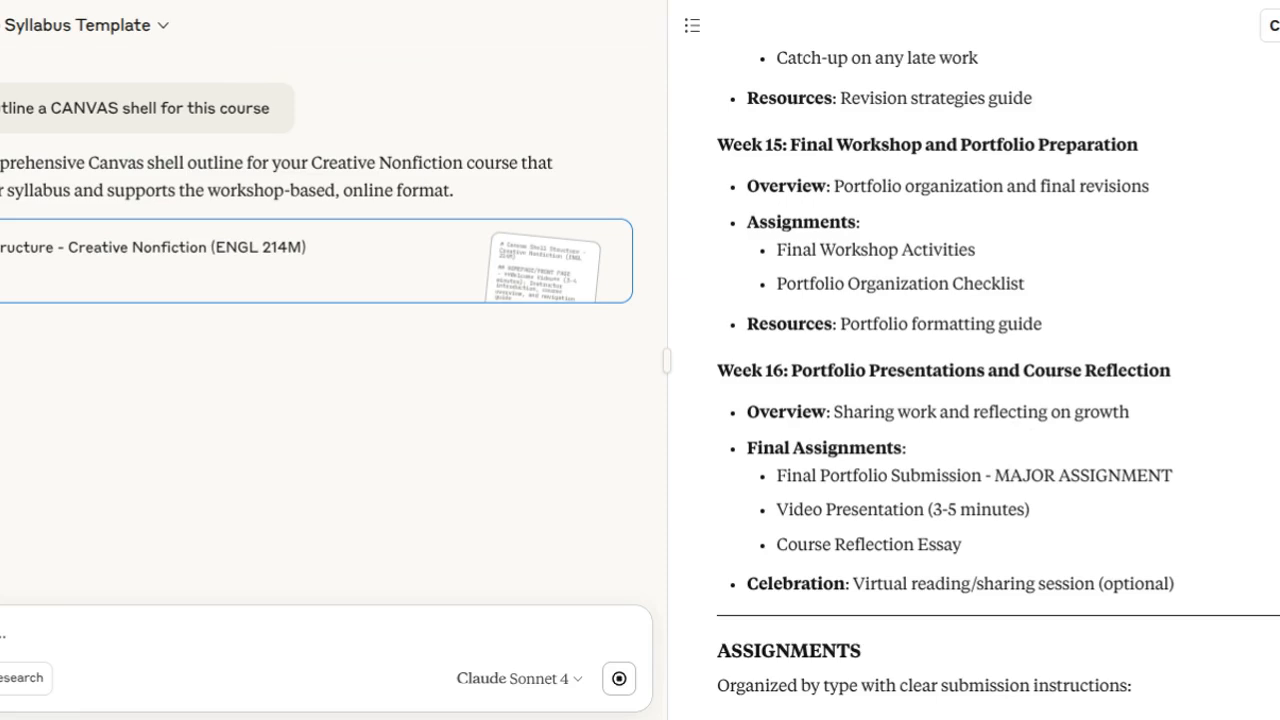
Examine the generated Canvas shell outline from the final weekly modules through the assignments and discussions sections.
scroll(1125, 510, down, 2)
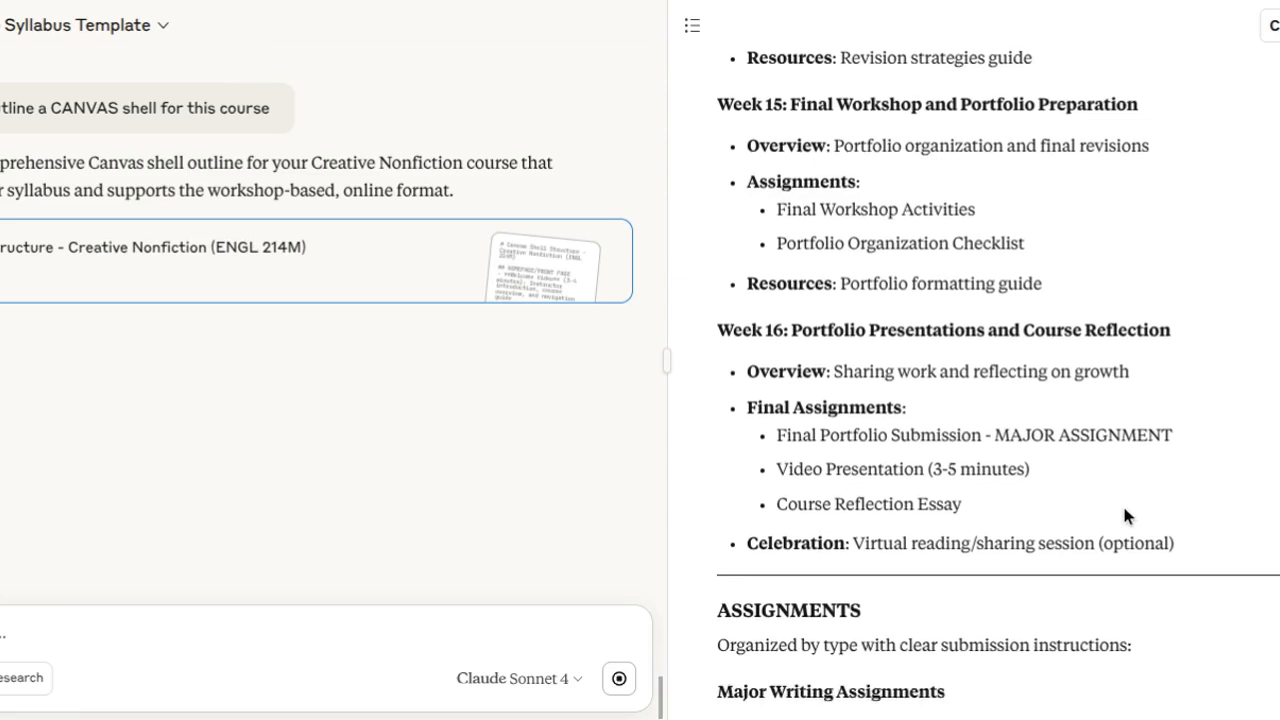
scroll(1122, 508, down, 2)
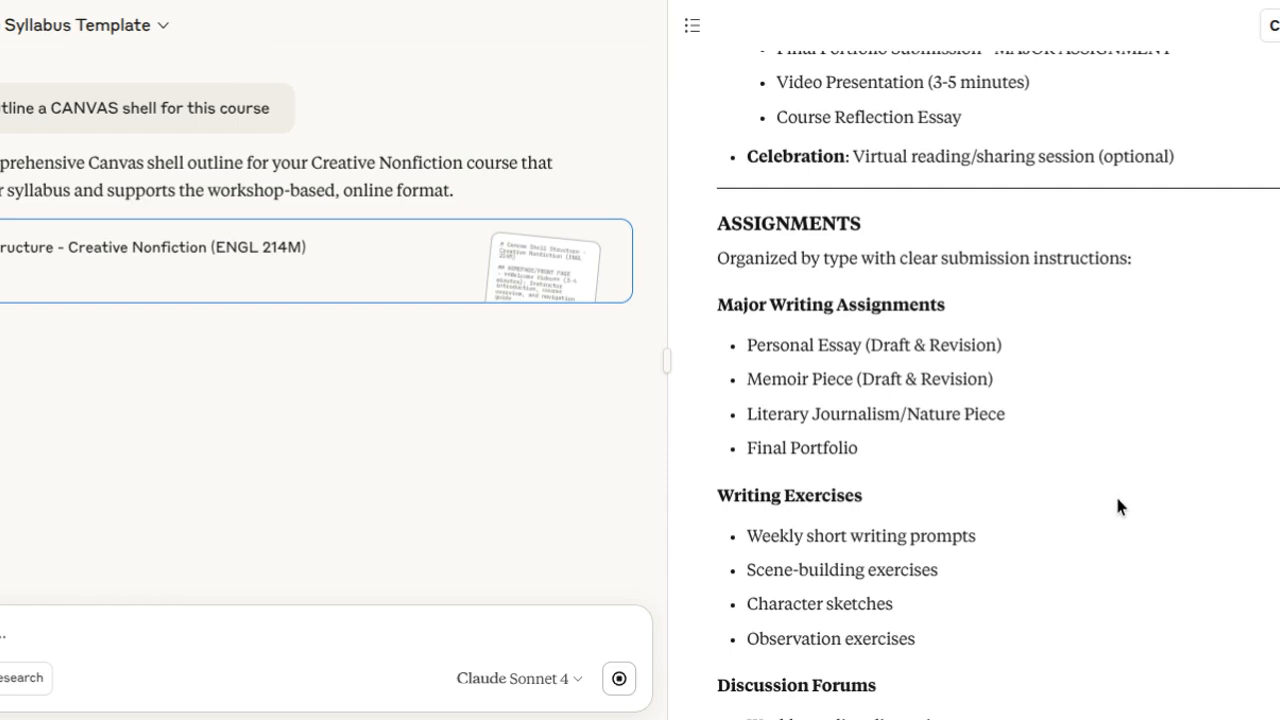
scroll(1118, 506, down, 3)
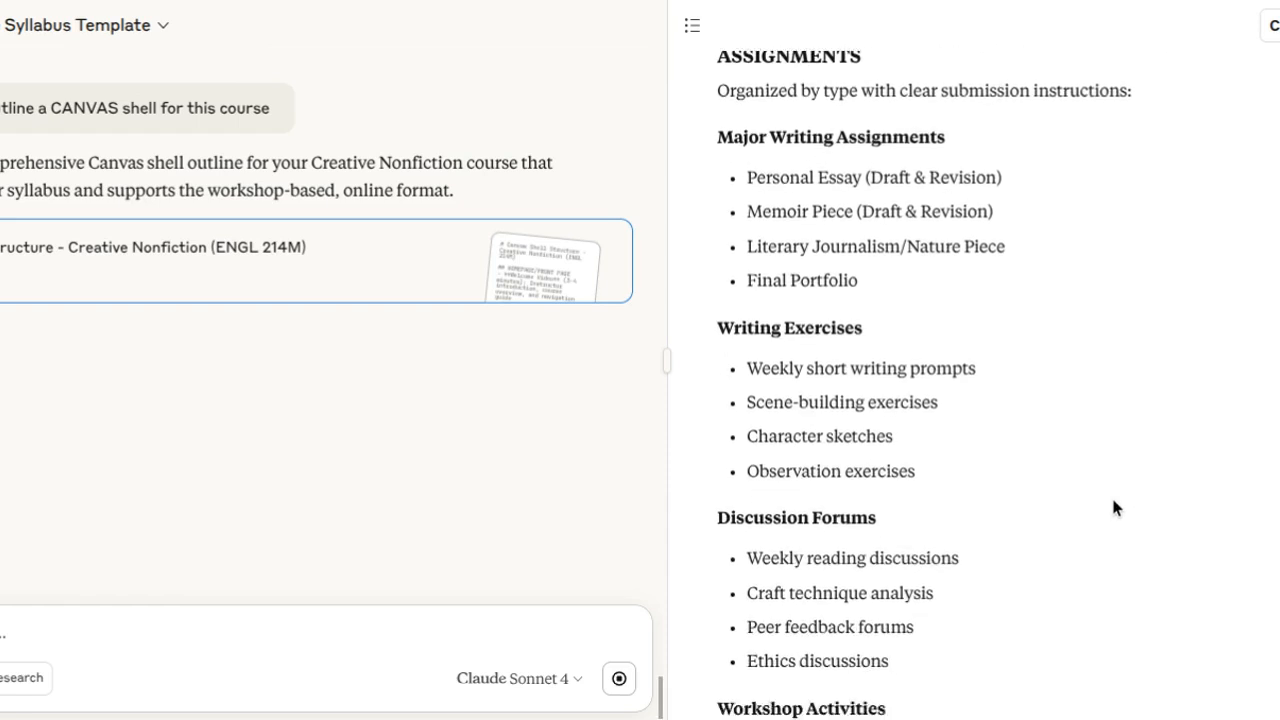
scroll(1113, 507, down, 2)
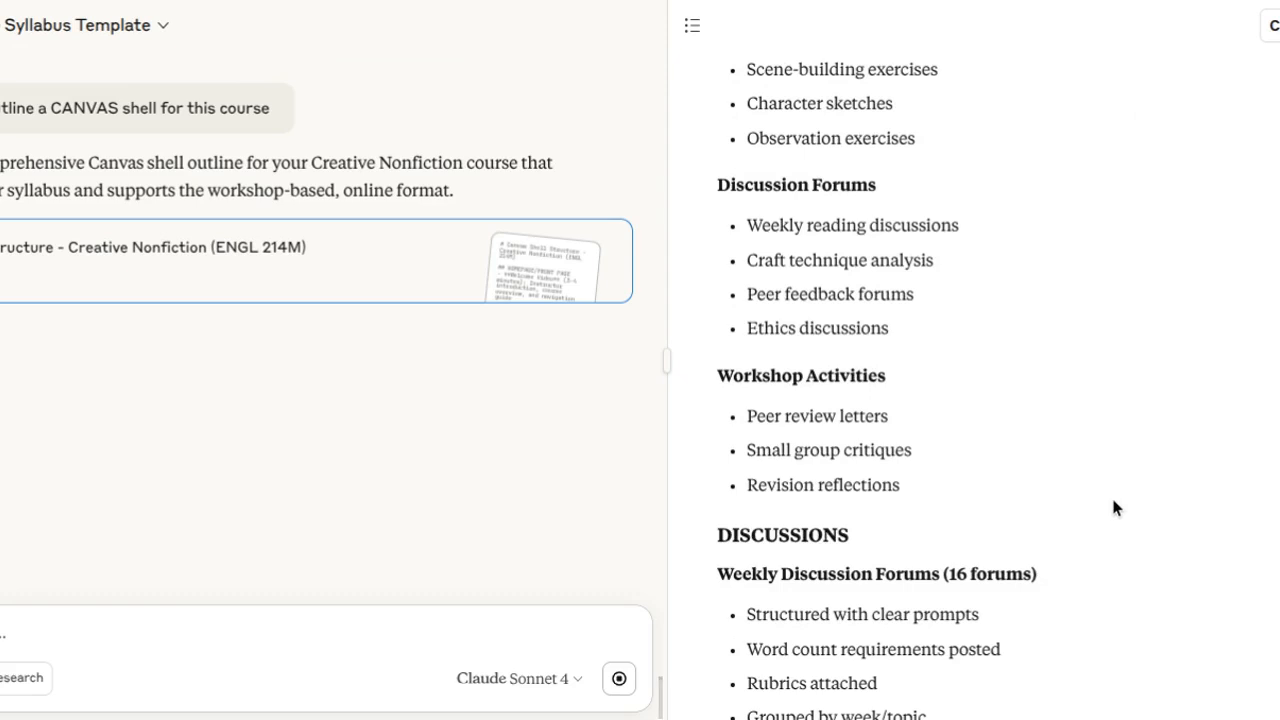